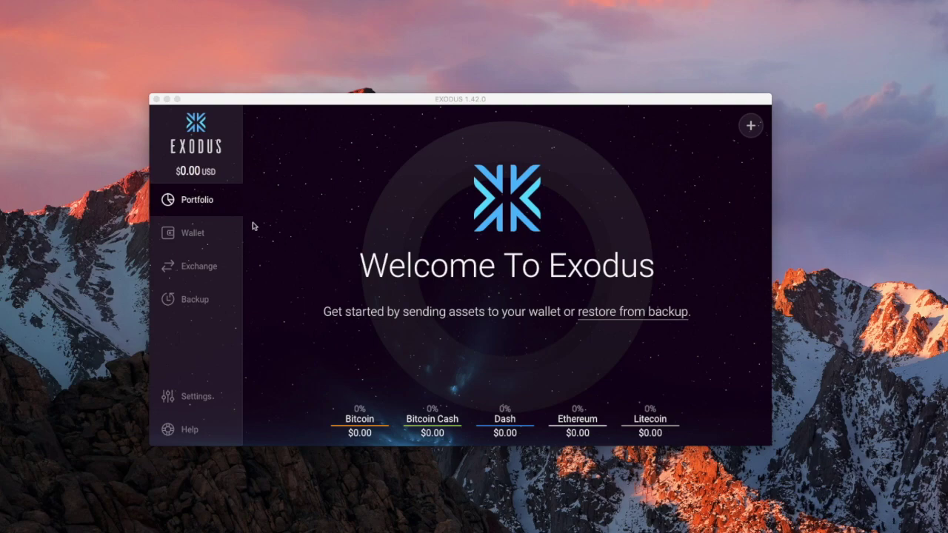
Open the Bitcoin wallet and inspect its send form with the recipient address and amount fields, leaving the form empty.
left_click(189, 235)
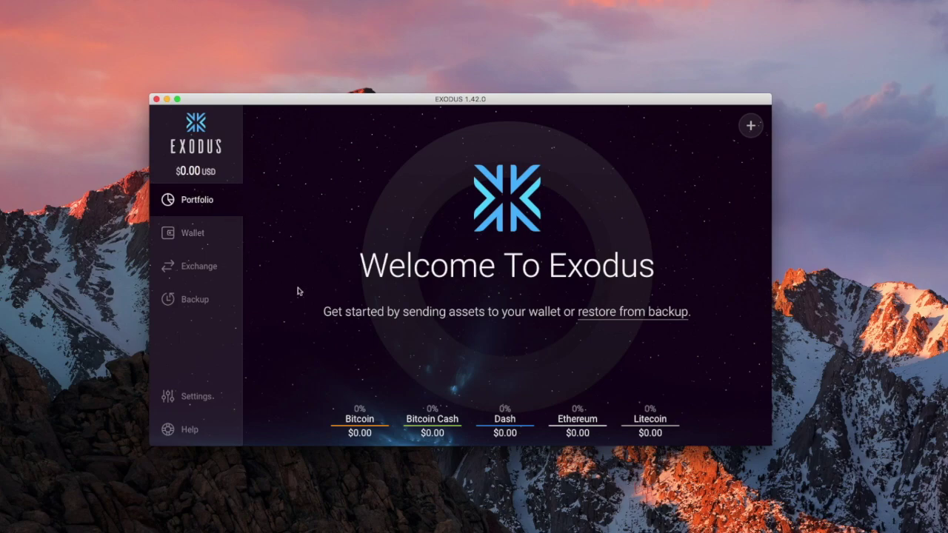
left_click(191, 236)
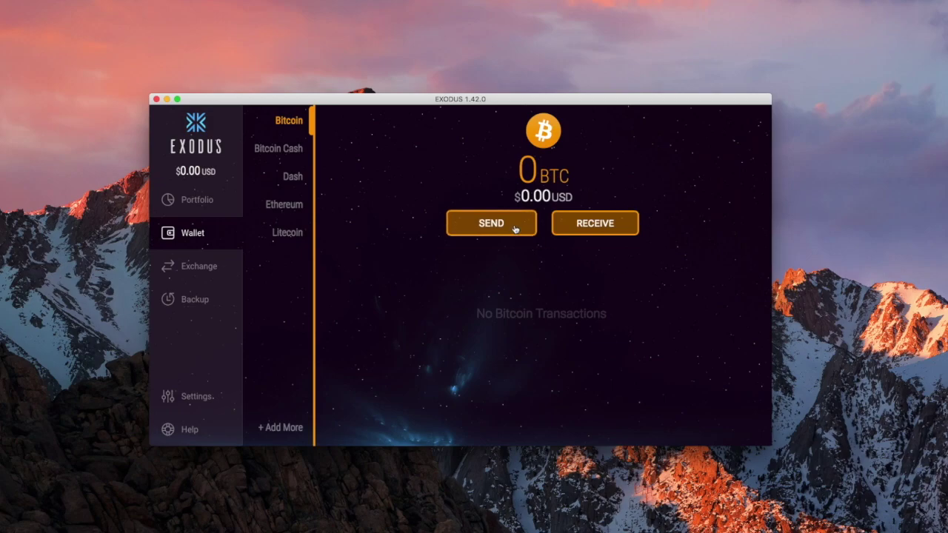
left_click(489, 224)
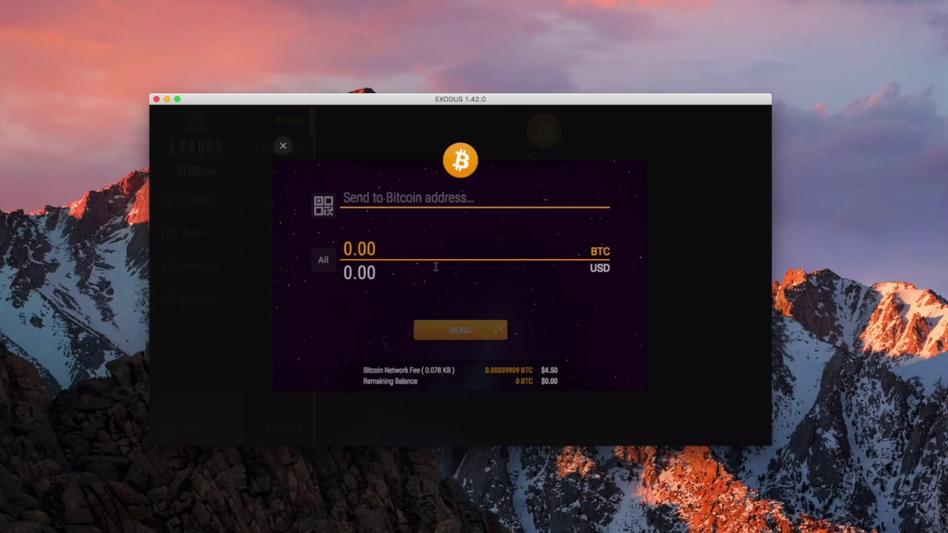
left_click(369, 200)
left_click(284, 146)
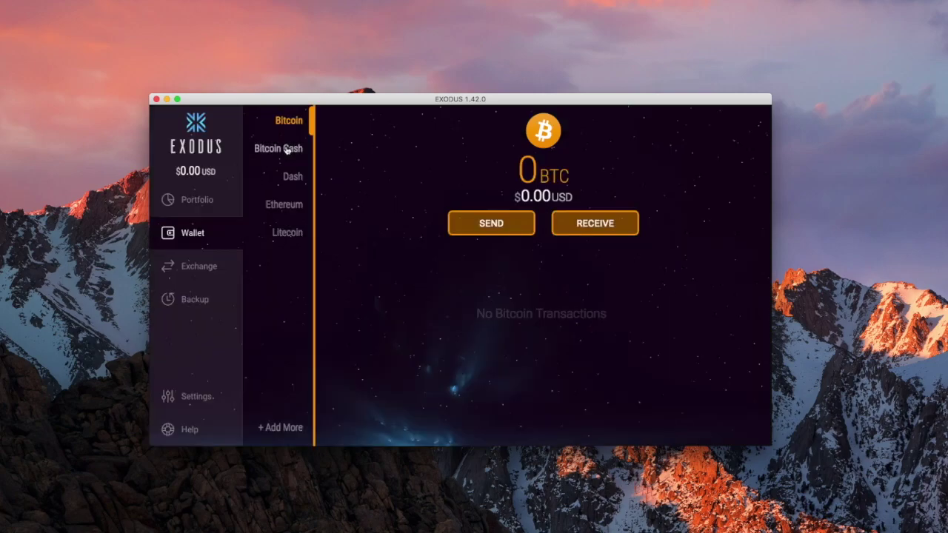
View the Bitcoin wallet's receiving address, recheck its send form, and look at the second Bitcoin receiving address.
left_click(595, 226)
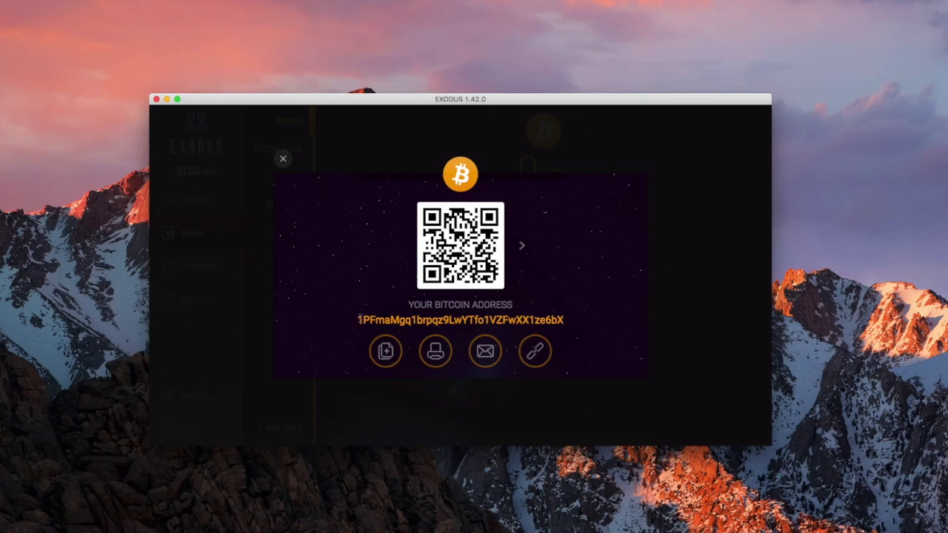
left_click(282, 158)
left_click(469, 224)
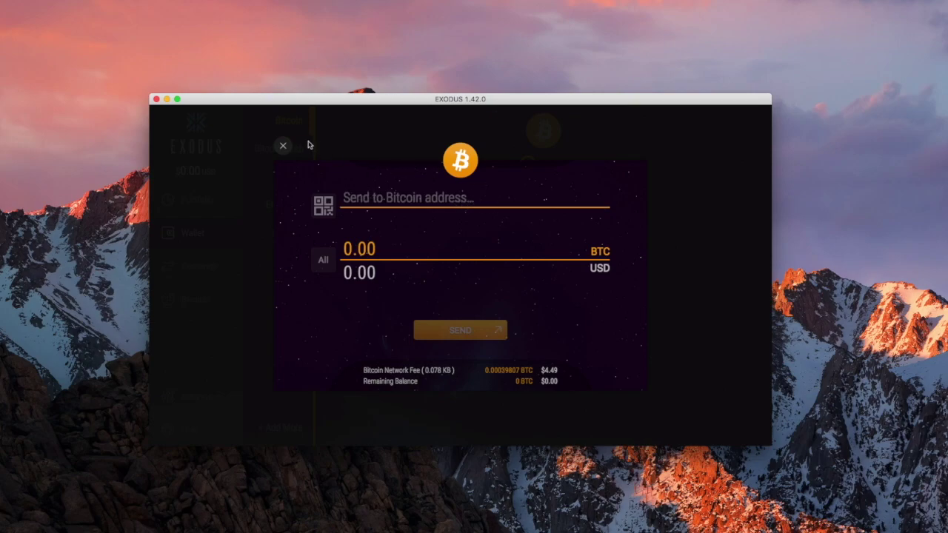
left_click(283, 145)
left_click(573, 224)
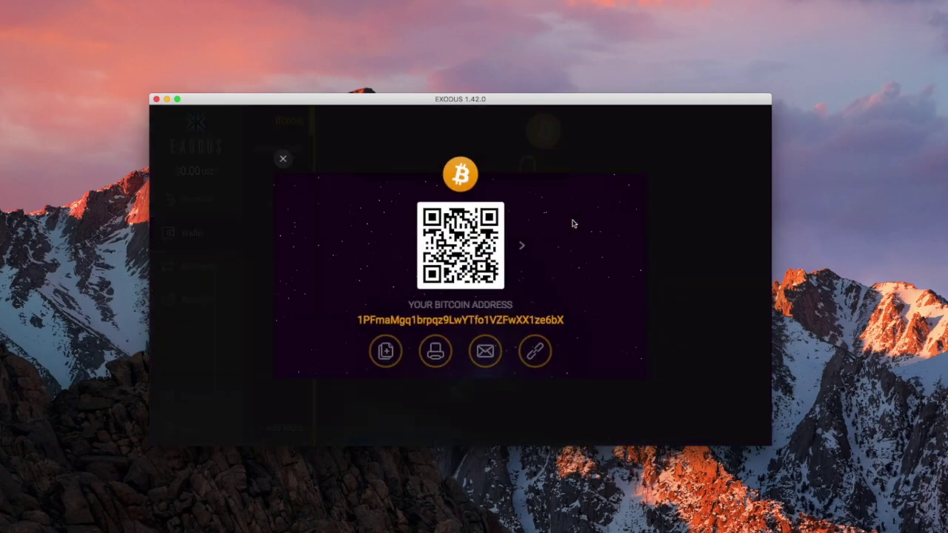
left_click(521, 245)
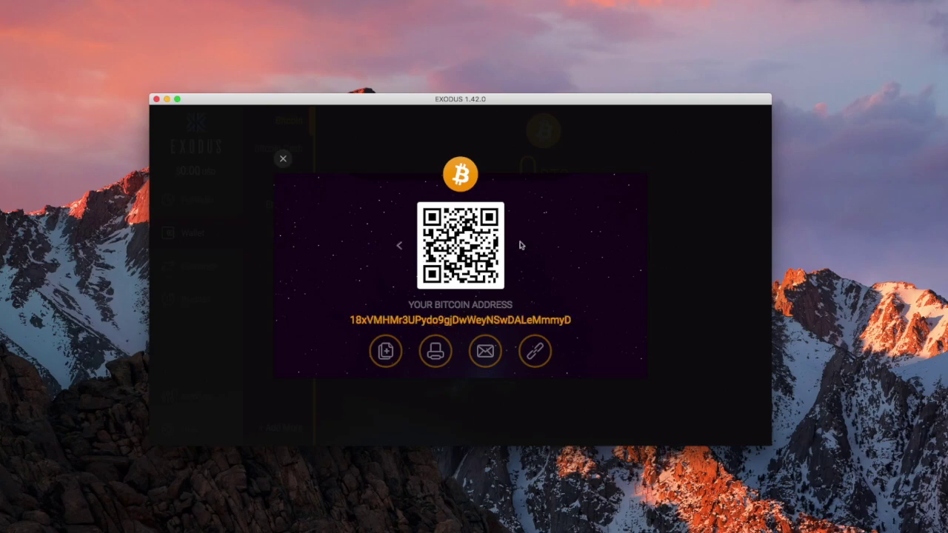
left_click(283, 159)
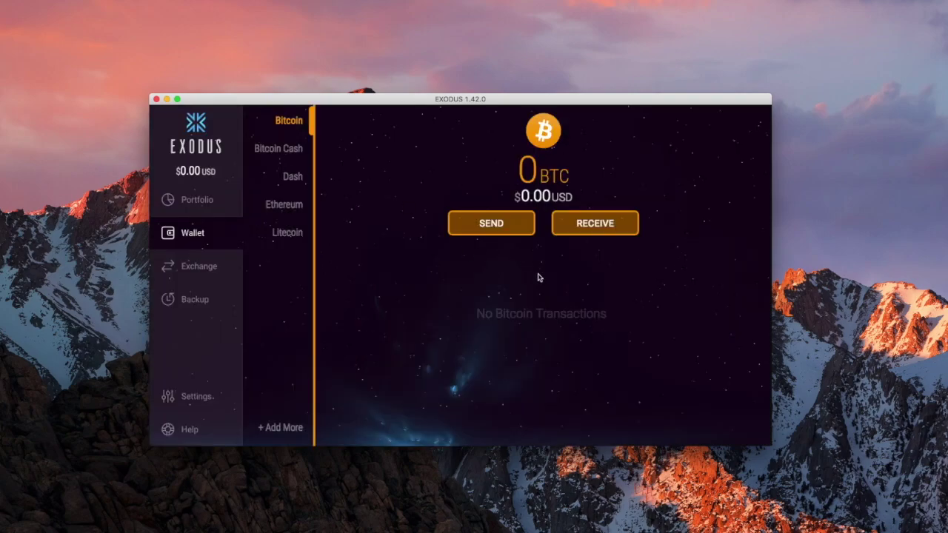
Look through the Bitcoin Cash, Dash and Ethereum wallets and return to the Bitcoin wallet.
left_click(294, 149)
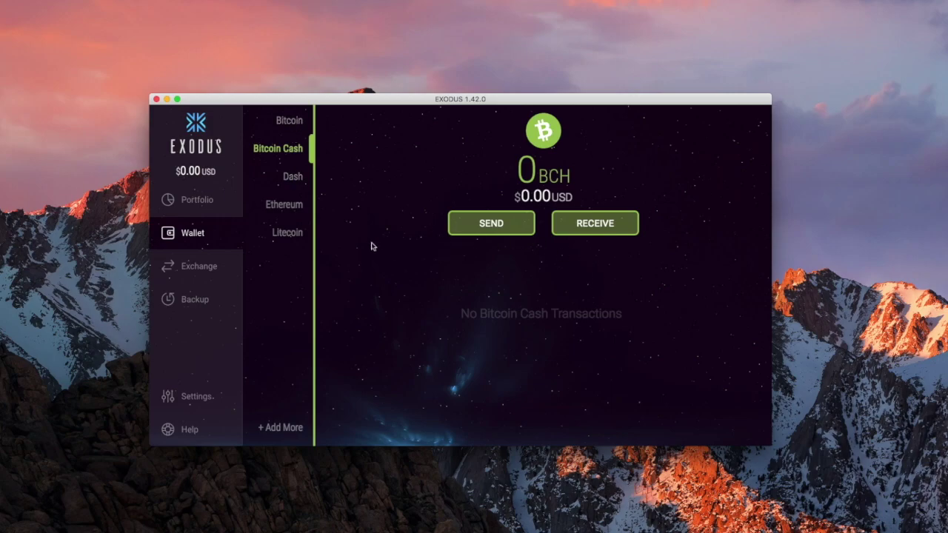
left_click(292, 182)
left_click(286, 207)
left_click(283, 123)
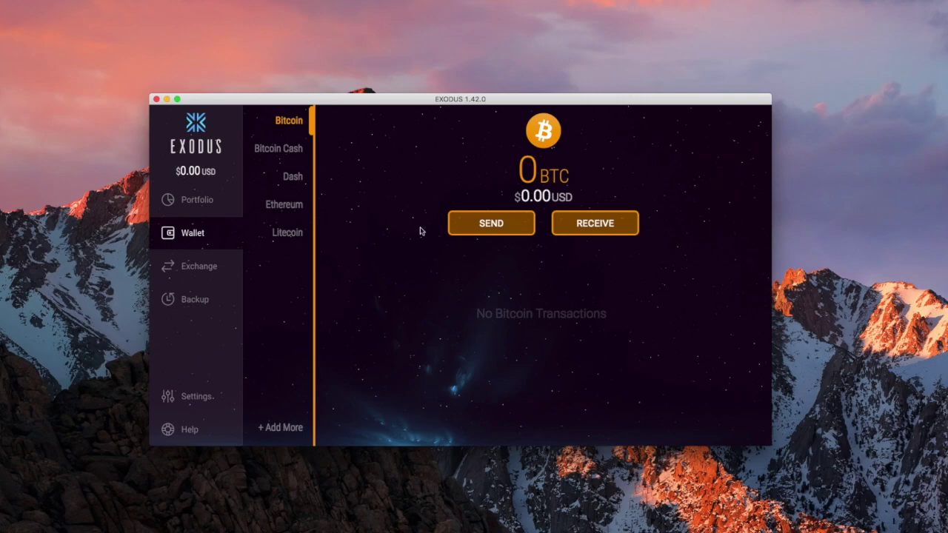
View the receiving address and QR code of the Bitcoin Cash wallet.
left_click(272, 151)
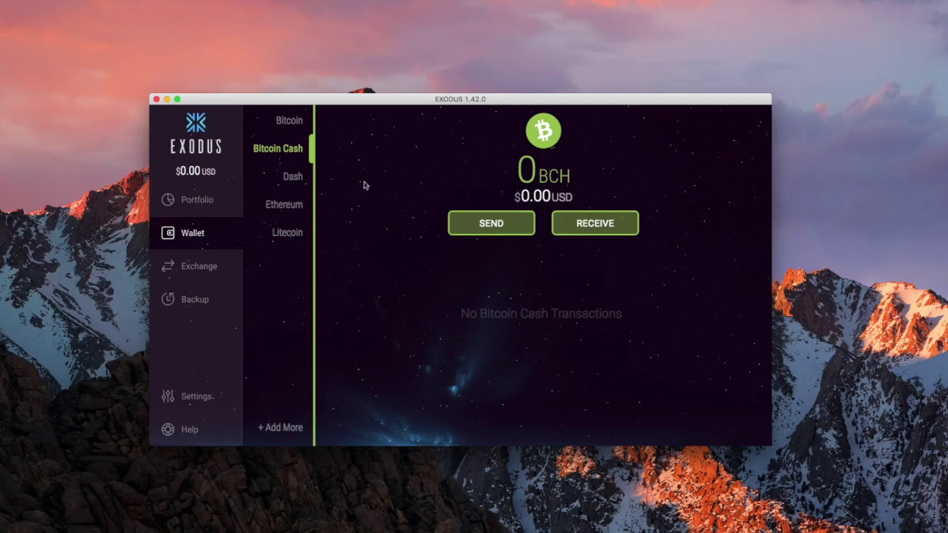
left_click(606, 224)
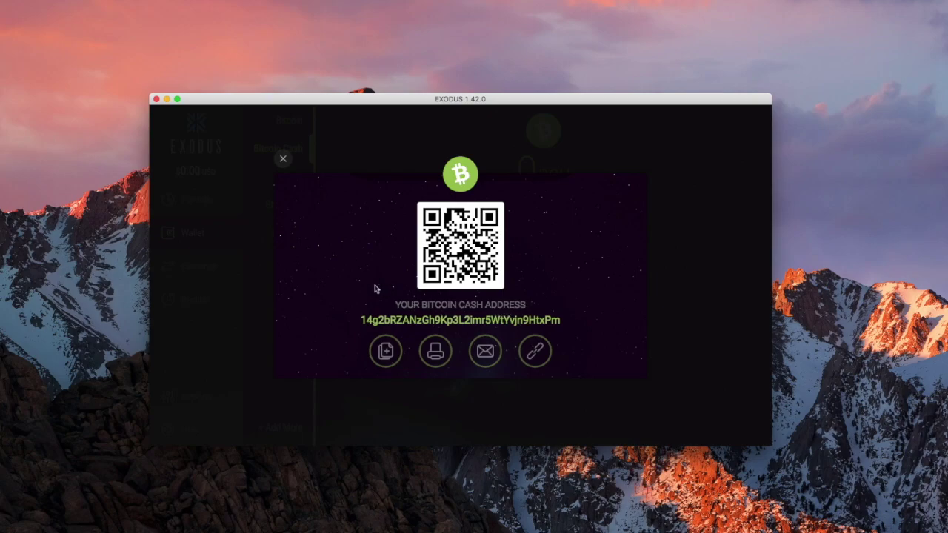
left_click(282, 164)
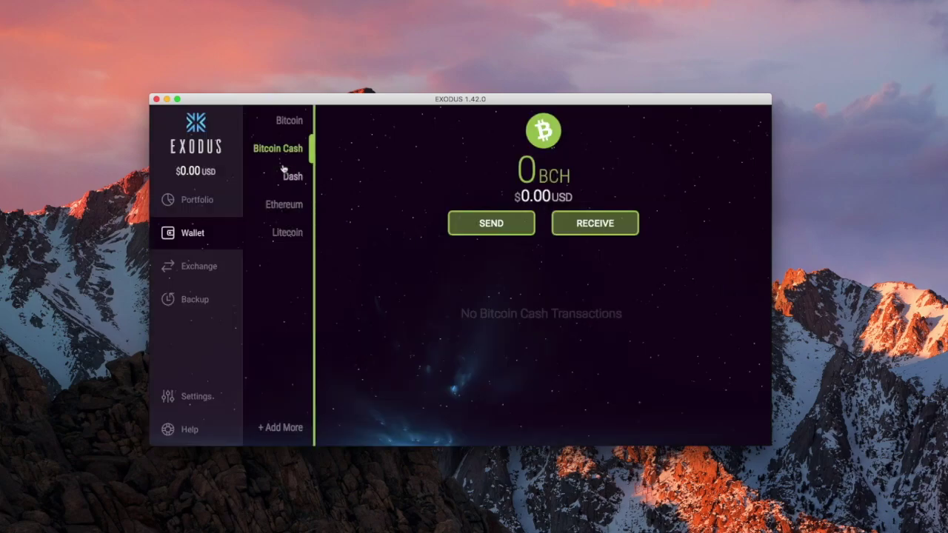
Compare the Bitcoin and Bitcoin Cash wallets and review the Bitcoin receiving address and QR code.
left_click(287, 118)
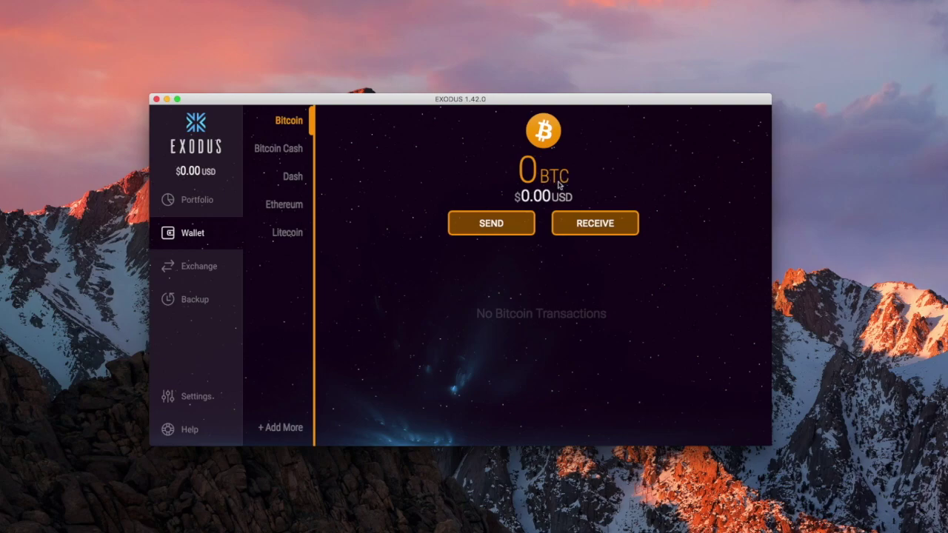
left_click(279, 148)
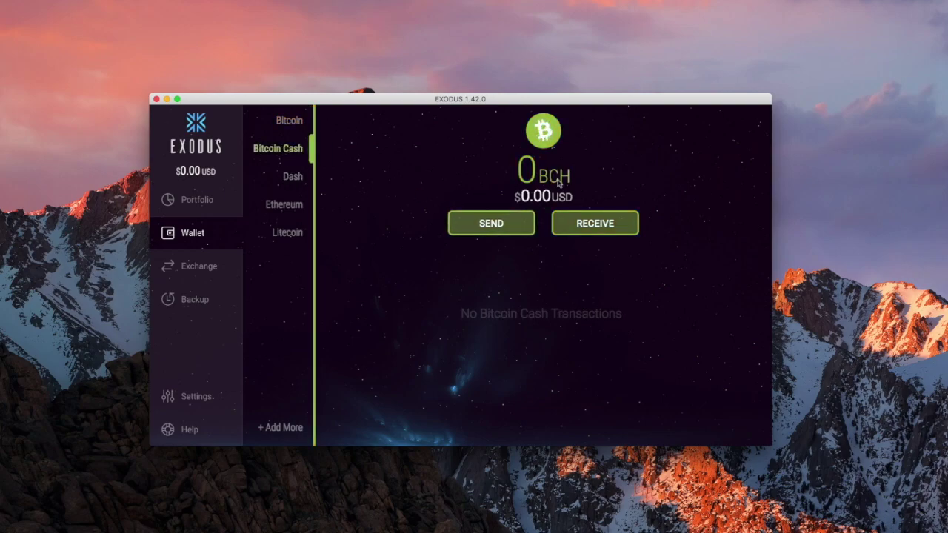
left_click(291, 125)
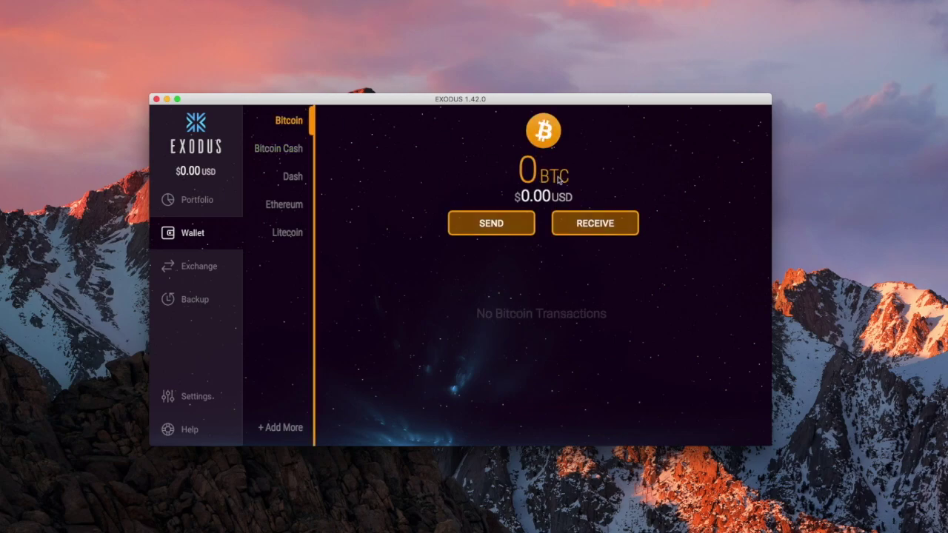
left_click(590, 229)
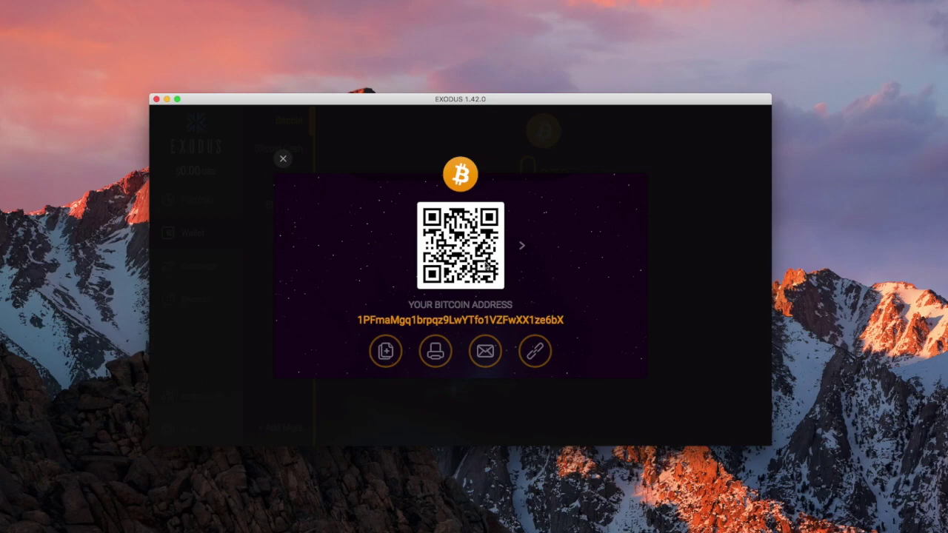
left_click(285, 161)
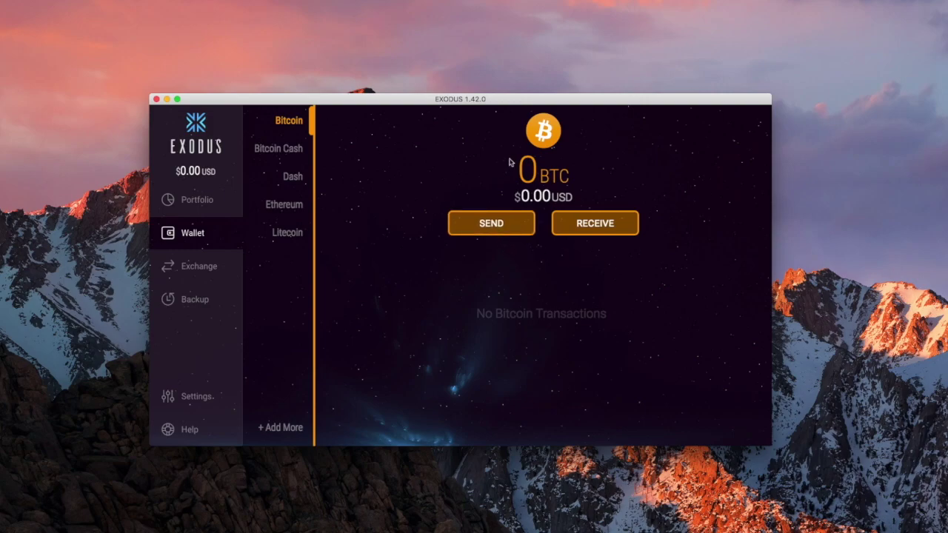
left_click(593, 230)
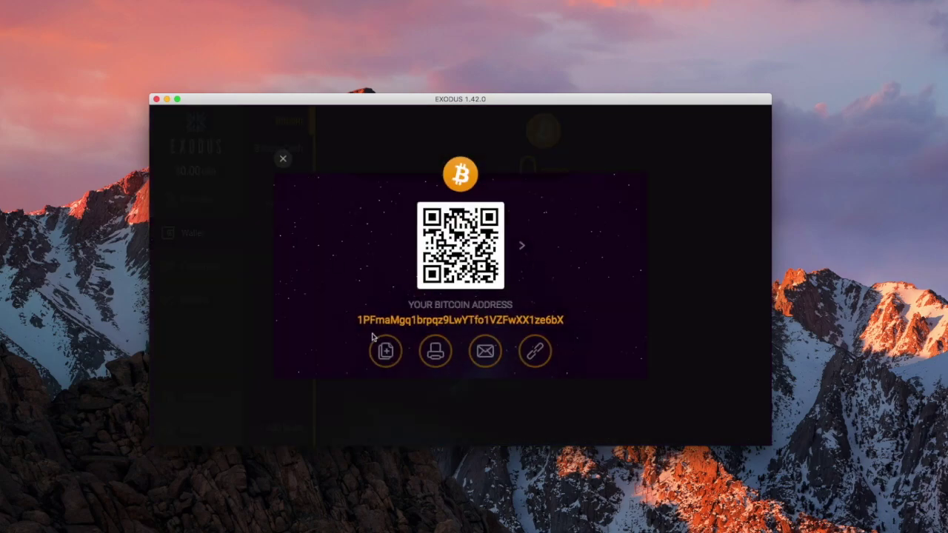
left_click(283, 160)
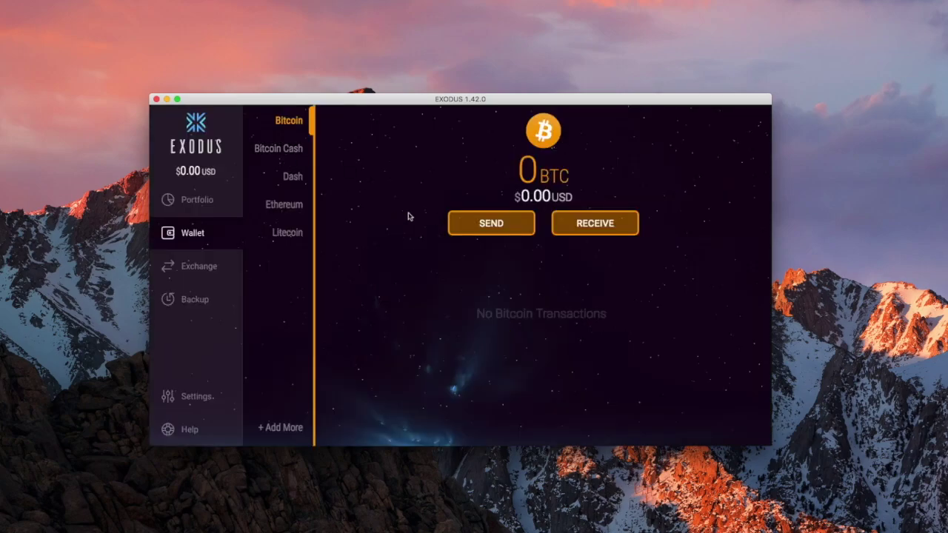
Check the network fees in the Bitcoin and Bitcoin Cash send forms without sending anything.
left_click(491, 223)
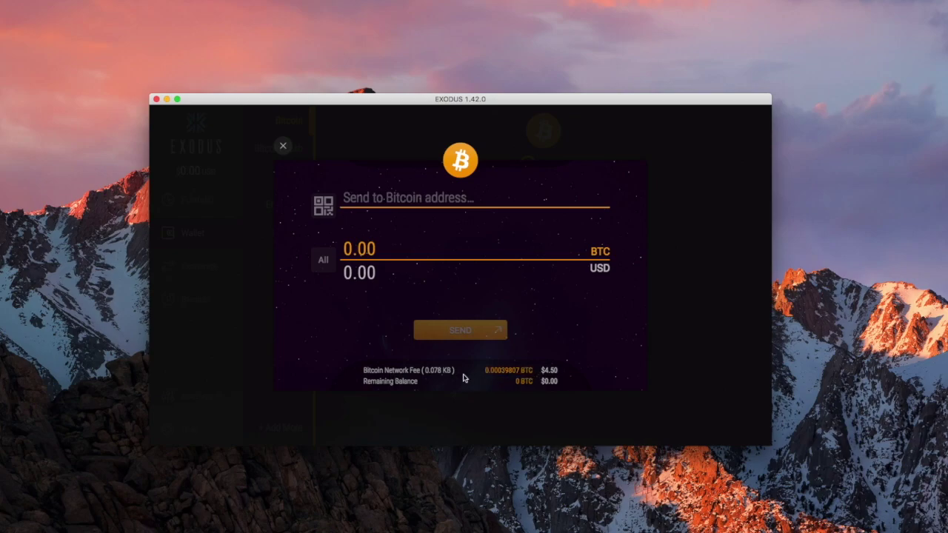
left_click(283, 146)
left_click(279, 152)
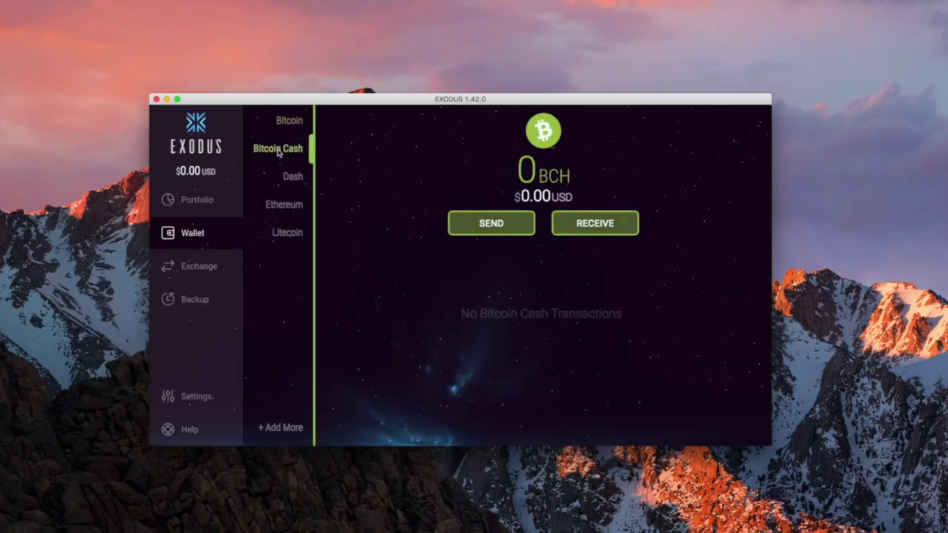
left_click(479, 231)
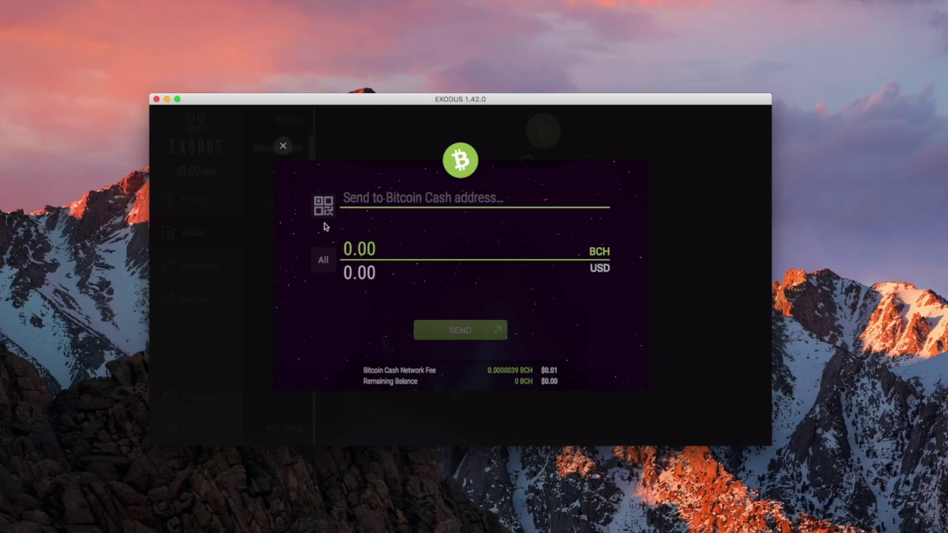
left_click(283, 147)
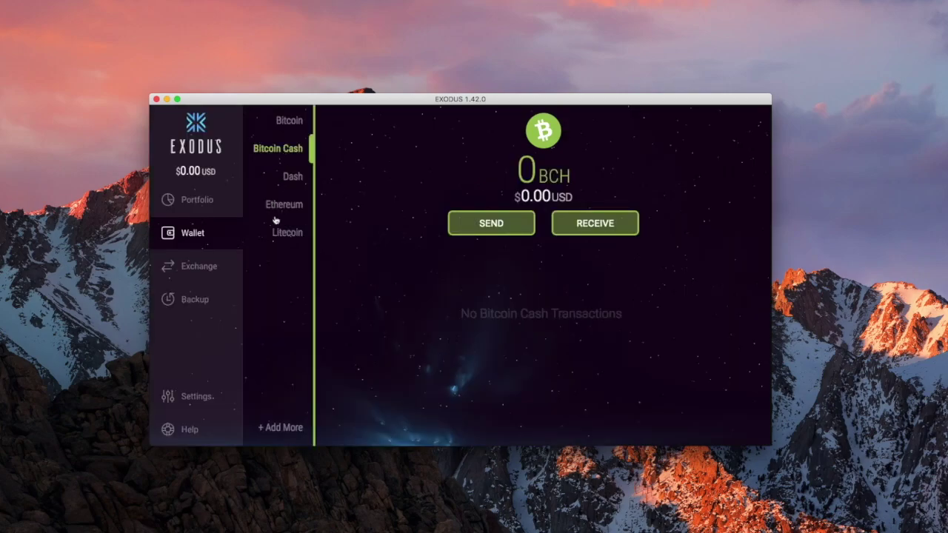
Check the network fee in the Dash wallet's send form and go back to the Bitcoin wallet.
left_click(290, 177)
left_click(489, 227)
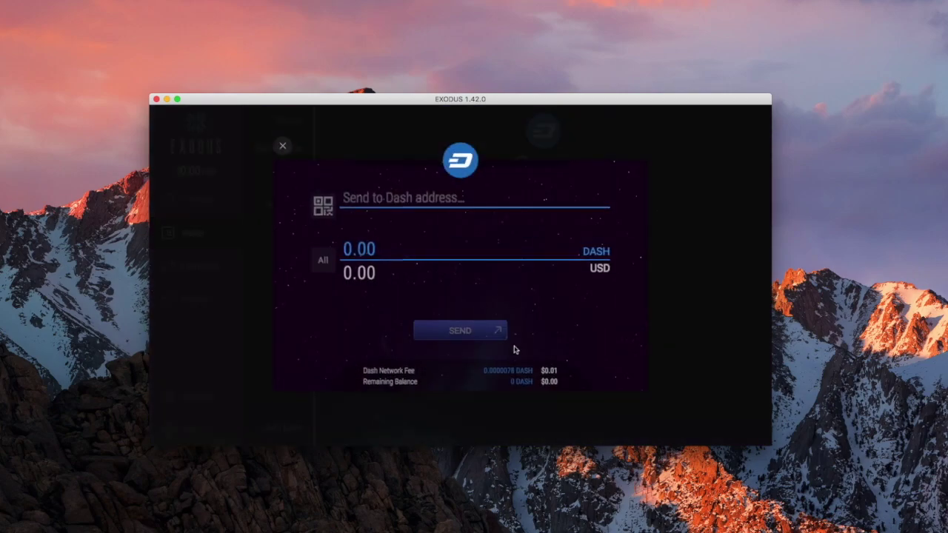
left_click(283, 145)
left_click(278, 150)
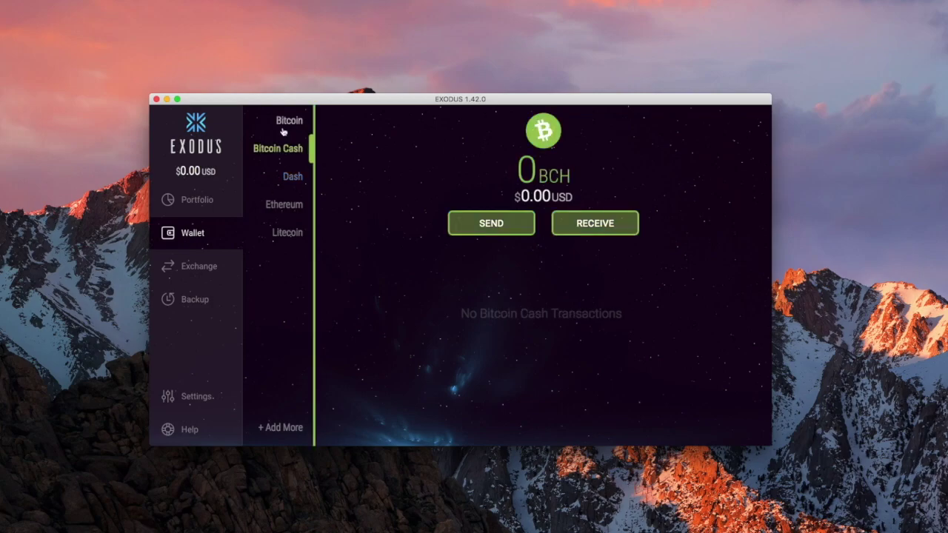
left_click(282, 124)
Check the network fees in the Ethereum and Litecoin send forms without sending anything.
left_click(282, 204)
left_click(494, 224)
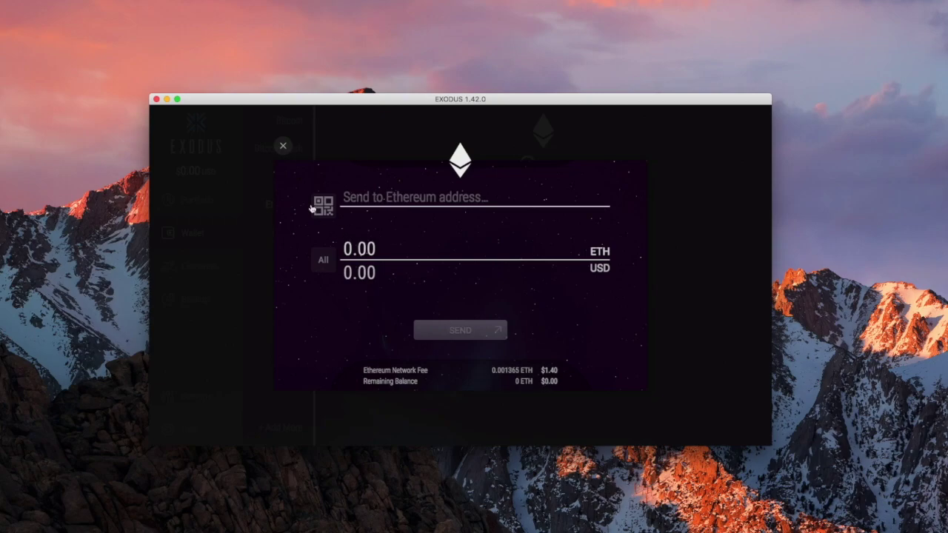
left_click(283, 148)
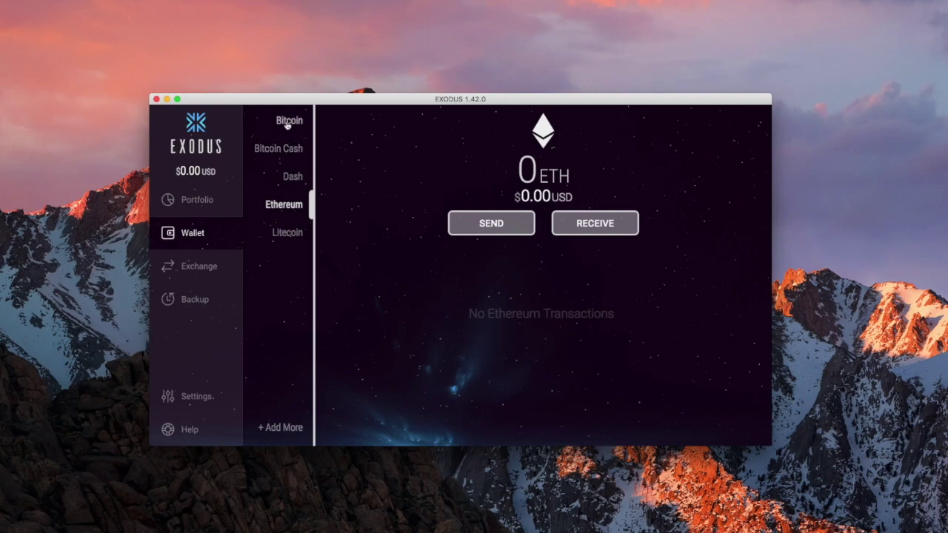
left_click(288, 236)
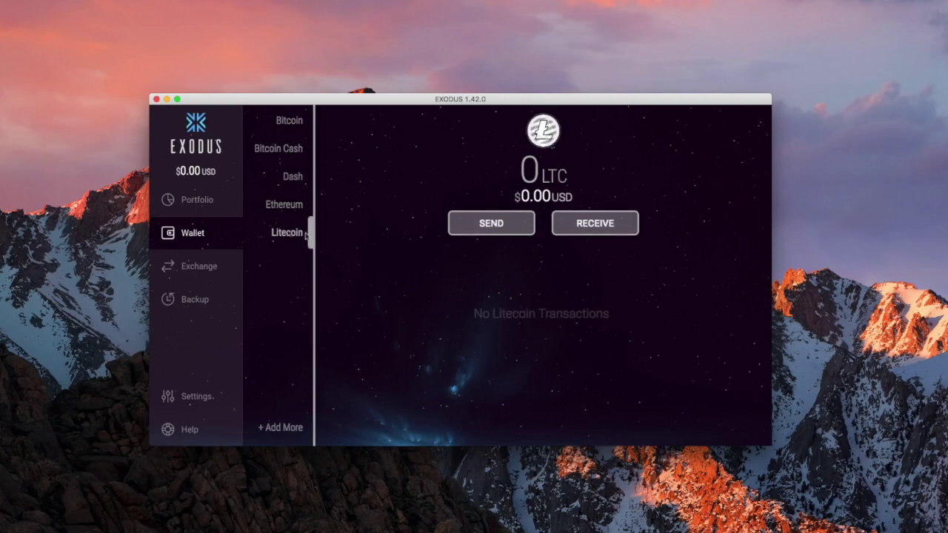
left_click(488, 224)
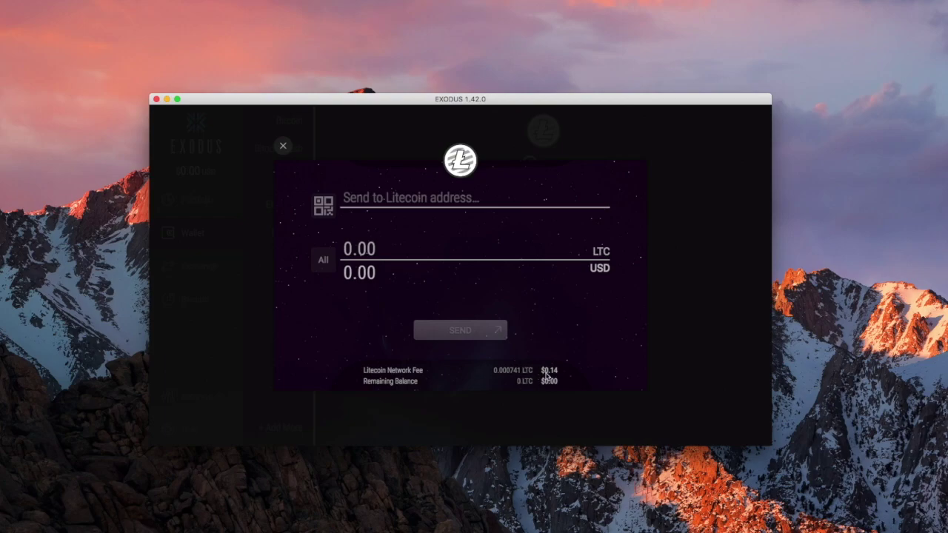
left_click(283, 145)
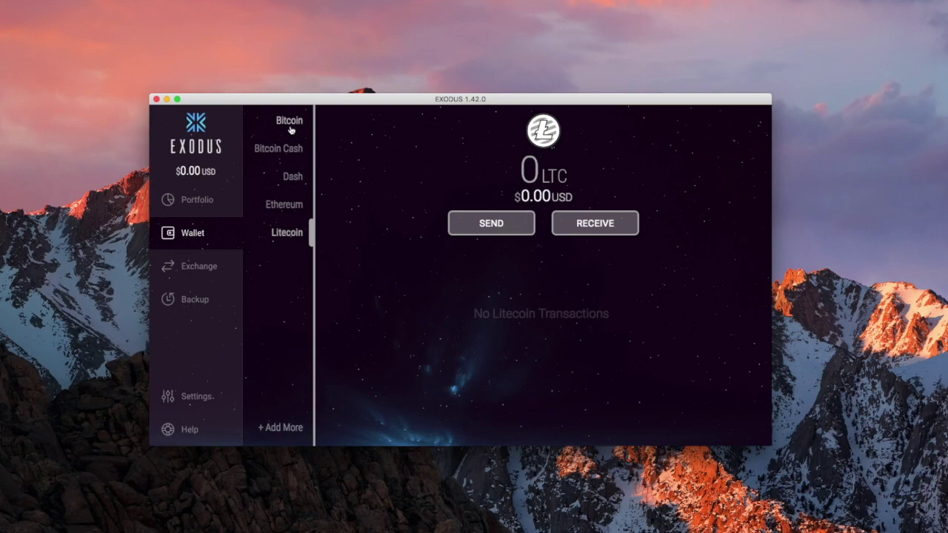
Return to the Bitcoin wallet, view its receiving address once more and close the address view.
left_click(290, 126)
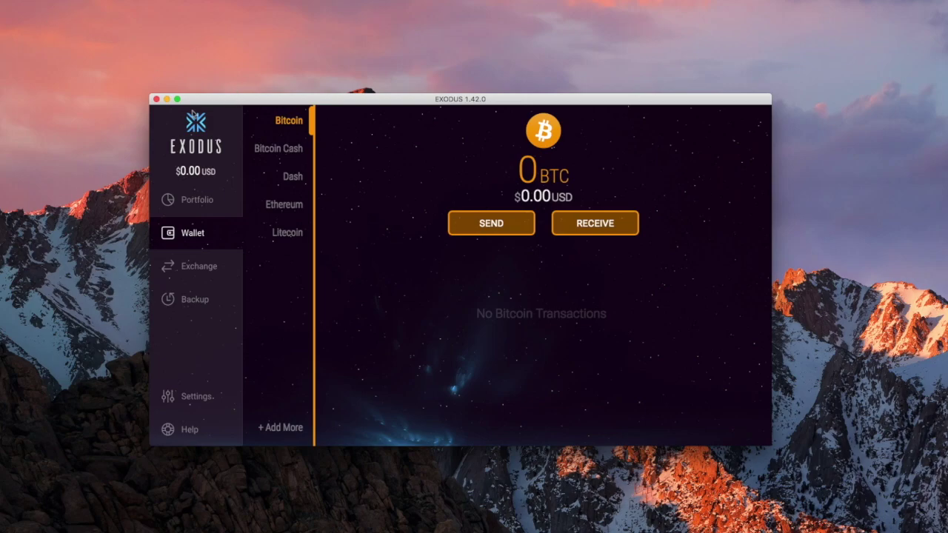
left_click(586, 233)
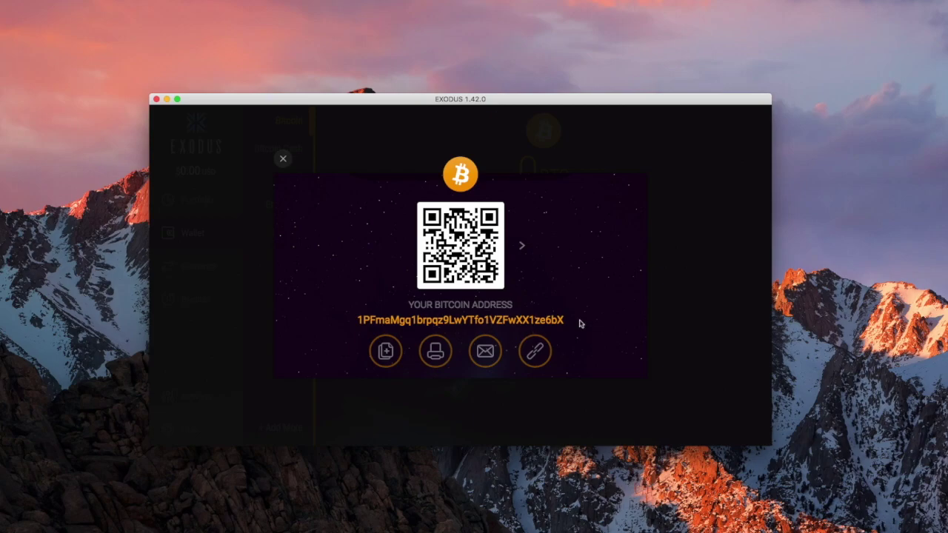
left_click(283, 160)
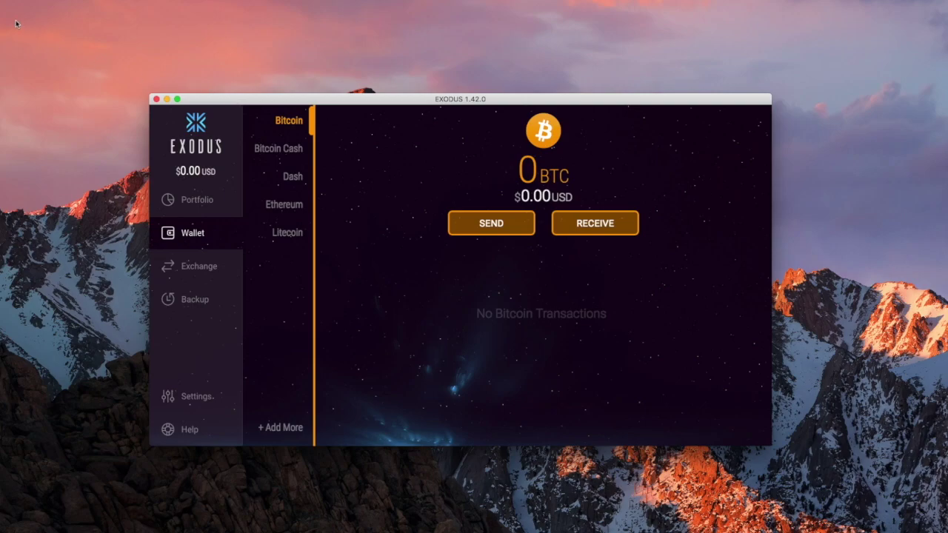
Look through the developer asset options for Bitcoin, including the private key export, without choosing any.
left_click(29, 0)
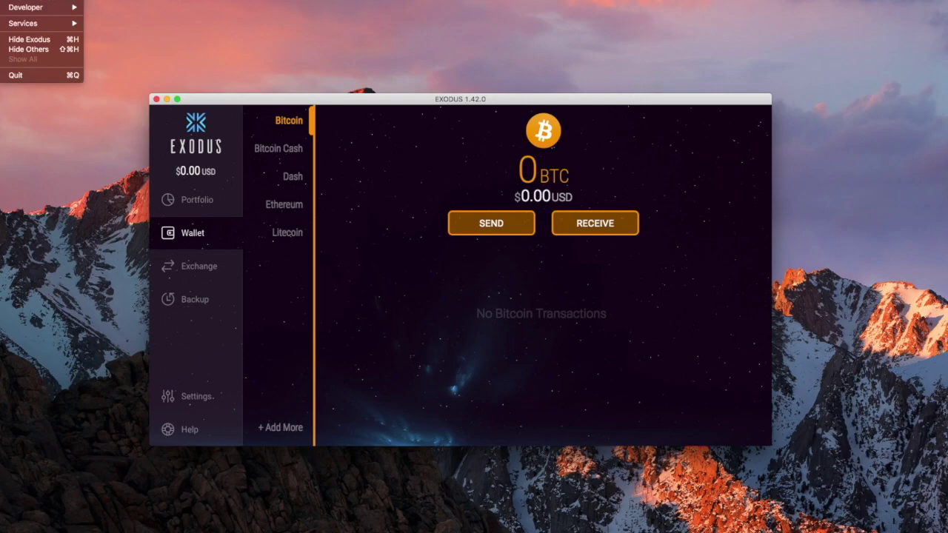
mouse_move(24, 10)
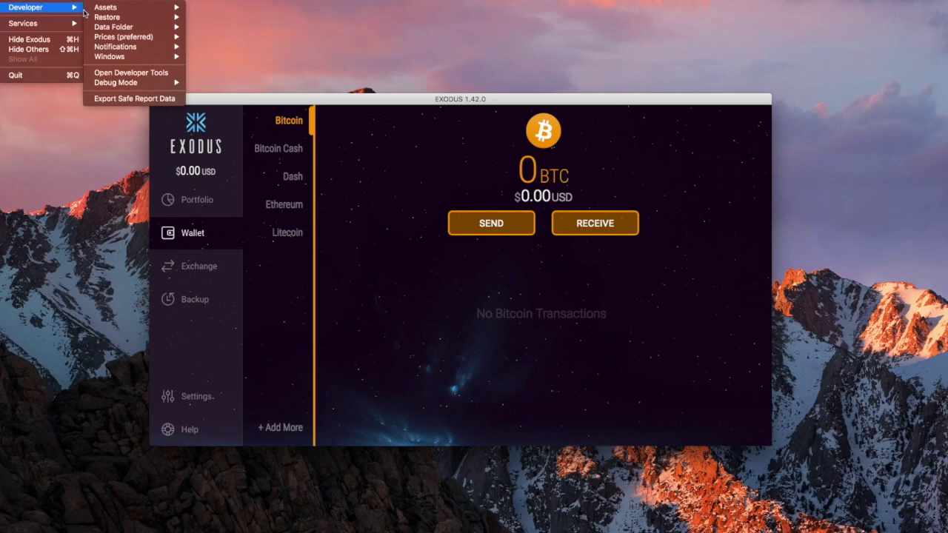
mouse_move(110, 14)
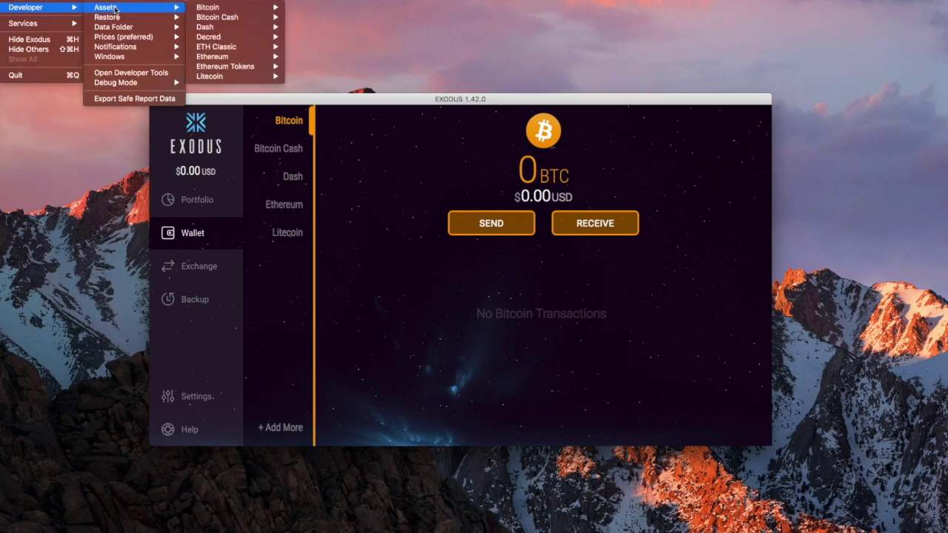
mouse_move(199, 9)
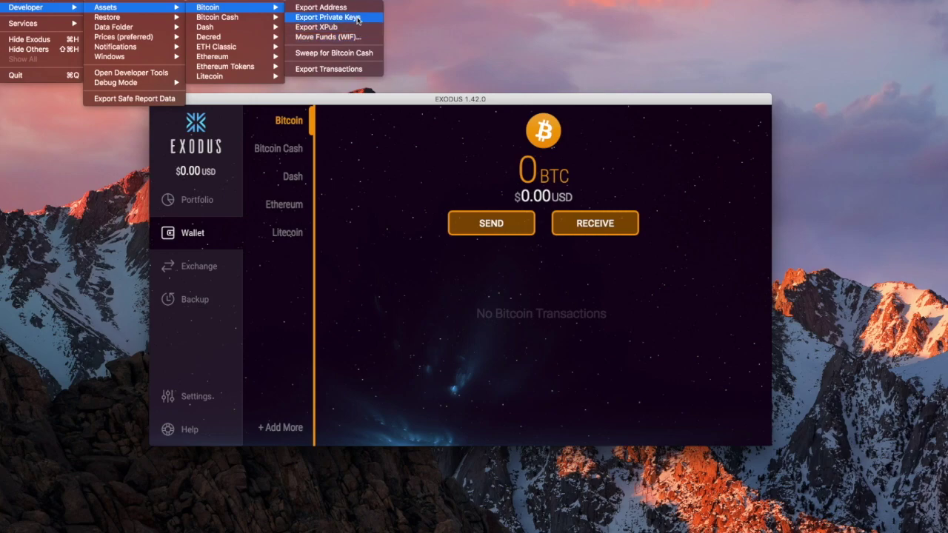
left_click(588, 223)
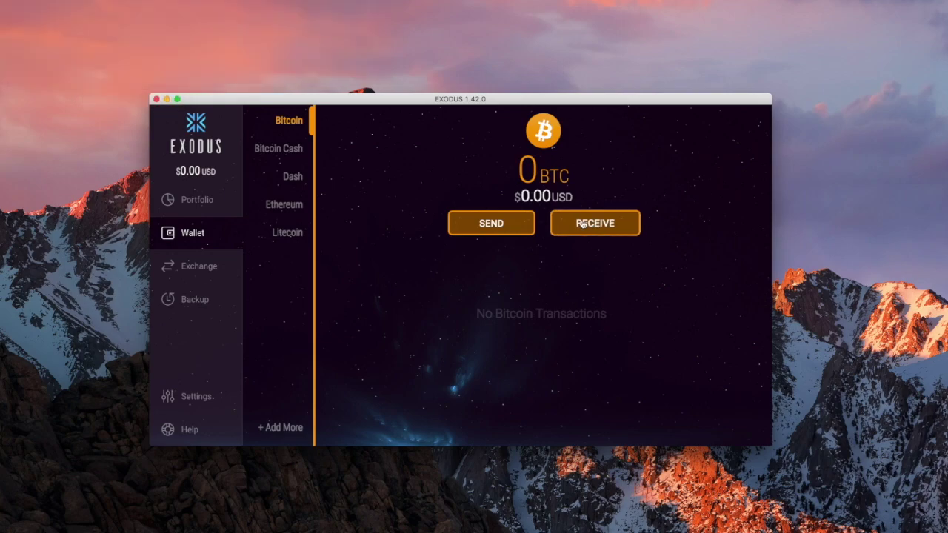
View the Bitcoin receiving address, close it and look at the developer options once more.
left_click(582, 224)
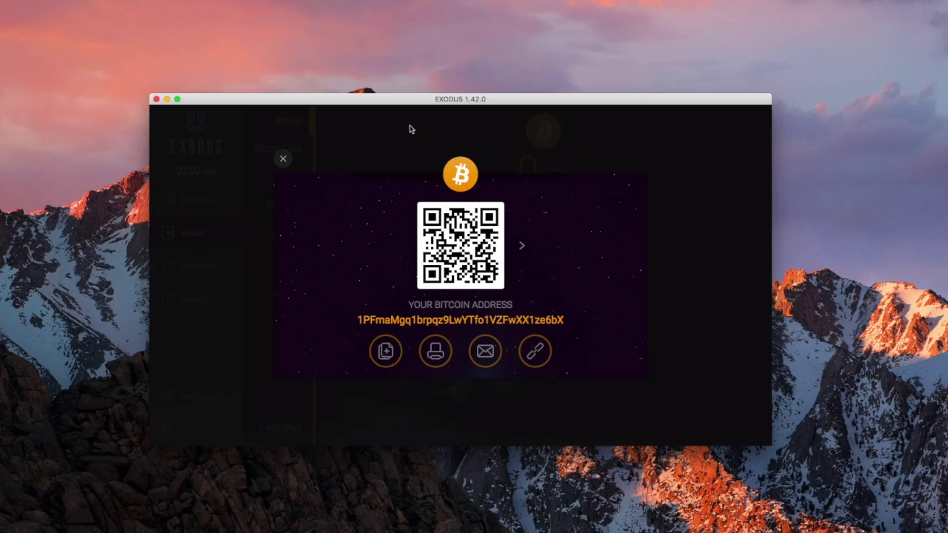
left_click(283, 157)
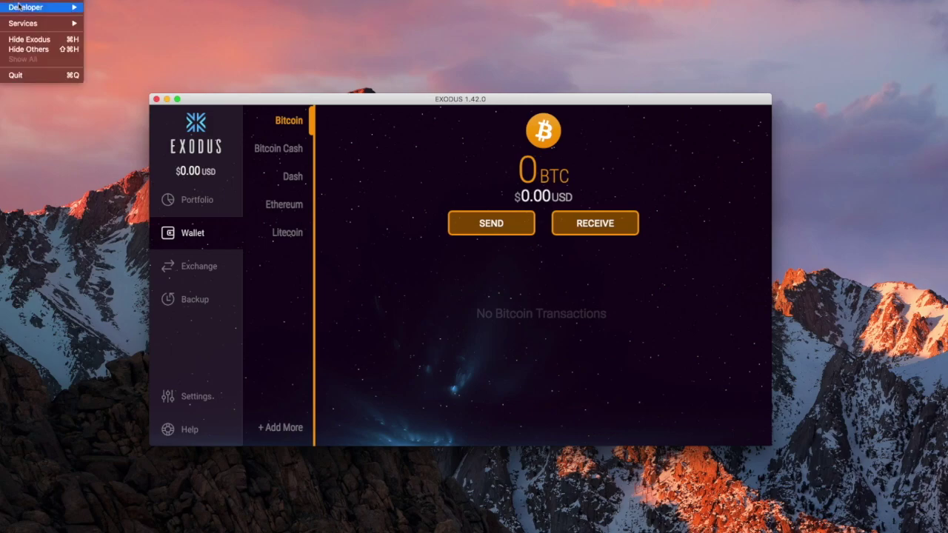
mouse_move(19, 7)
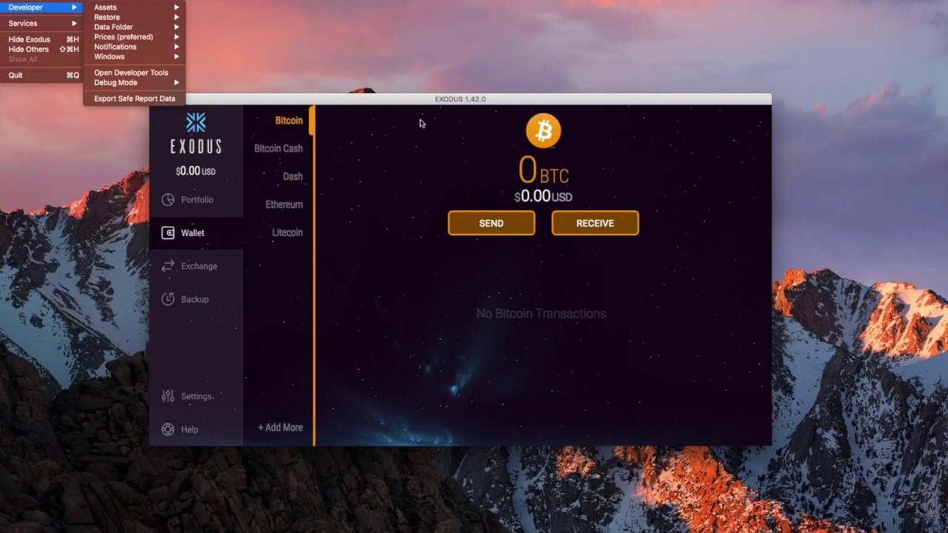
left_click(397, 103)
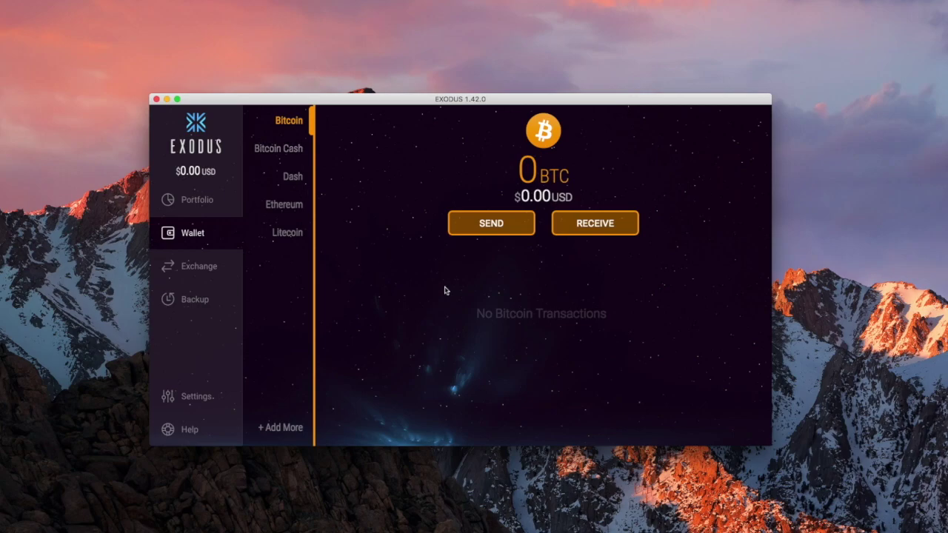
Compare the current and the other Bitcoin receiving address by switching between them, and close the address view.
left_click(566, 223)
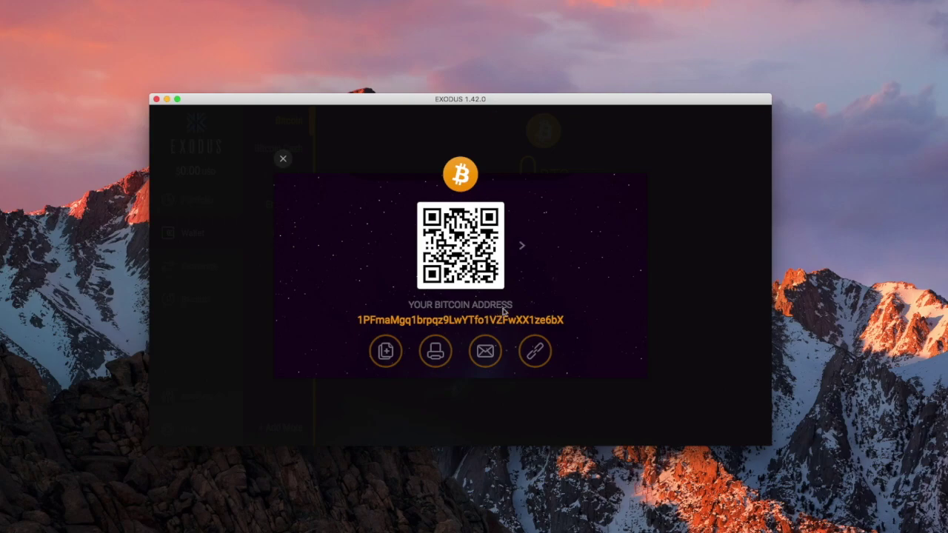
left_click(521, 245)
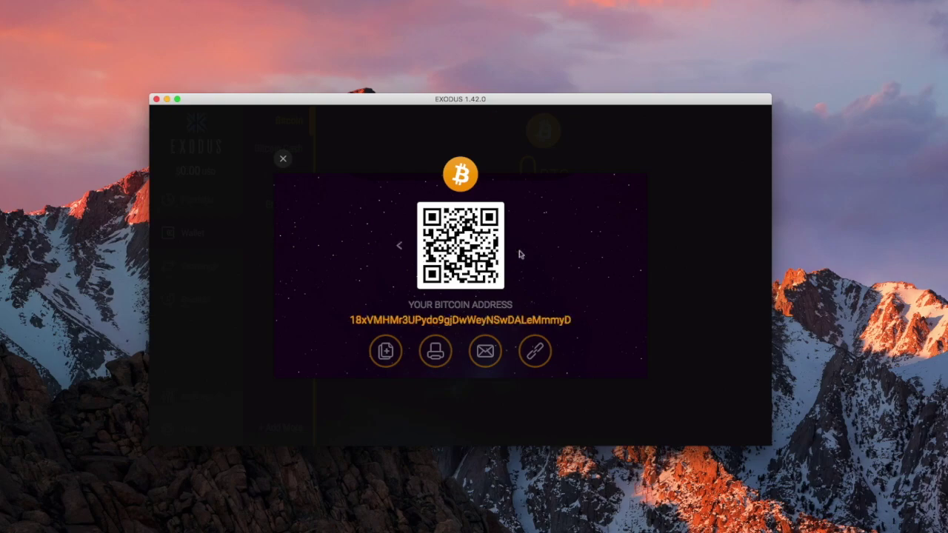
left_click(399, 246)
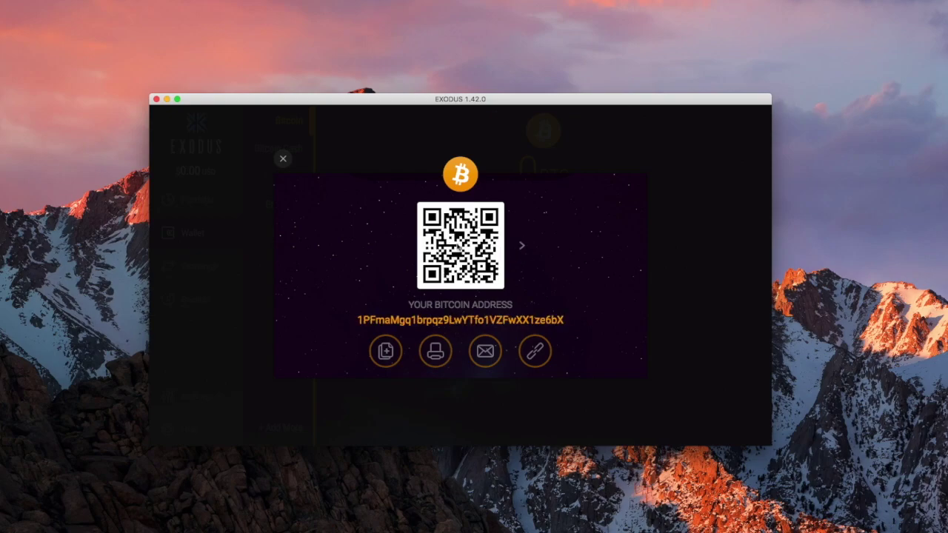
left_click(521, 247)
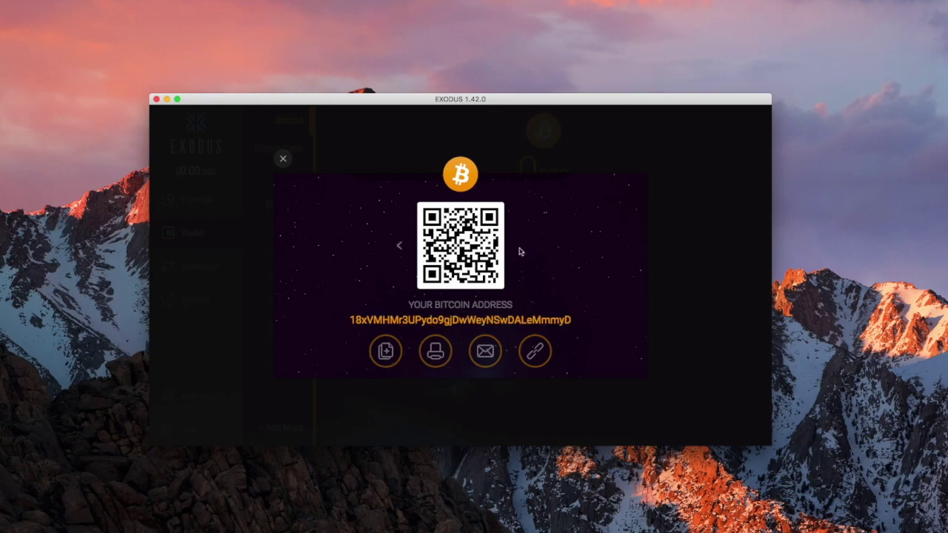
left_click(400, 246)
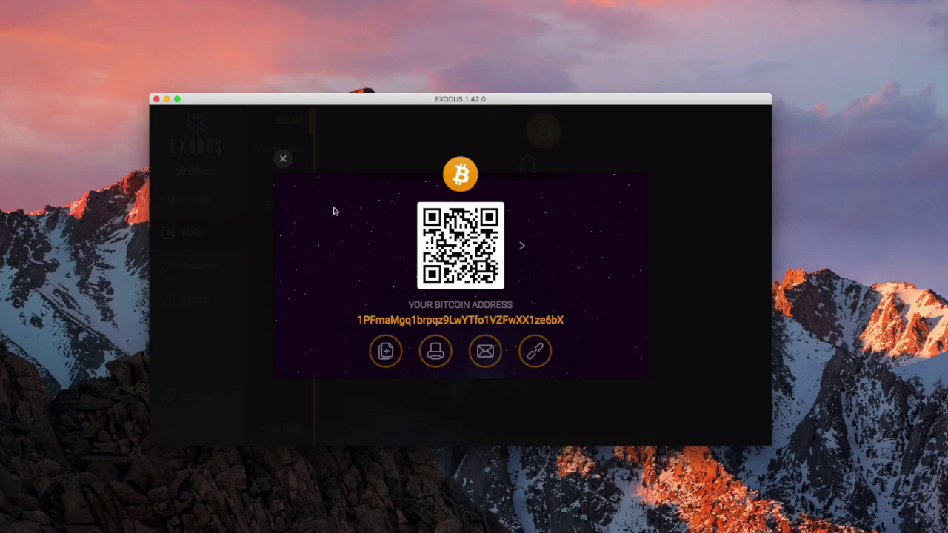
left_click(283, 159)
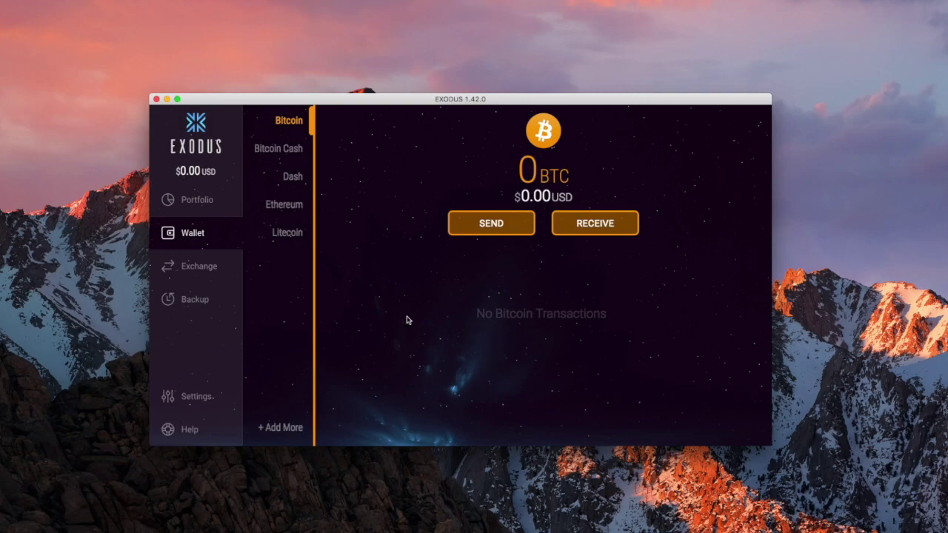
Switch to Coinbase in the browser and open the accounts overview with the BTC wallet's transactions.
key("ctrl+Left")
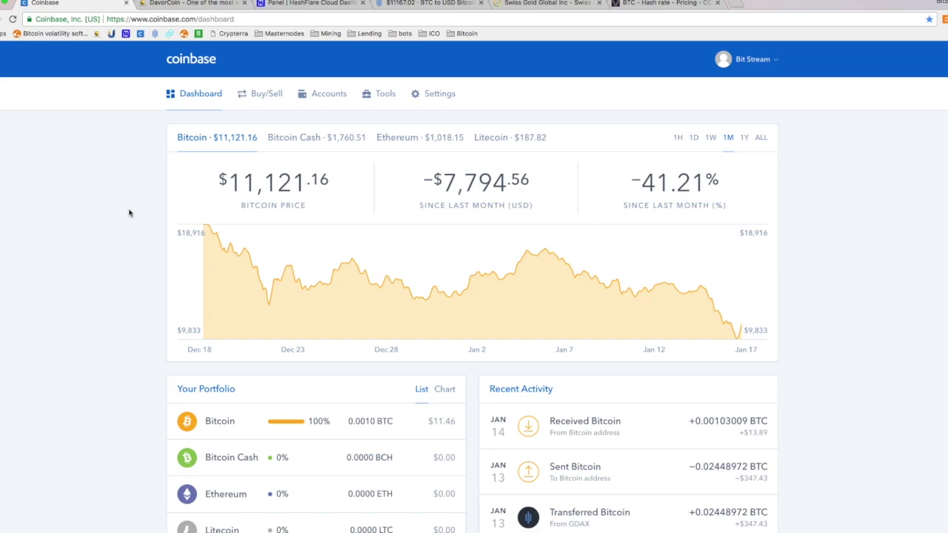
scroll(129, 213, "down", 2)
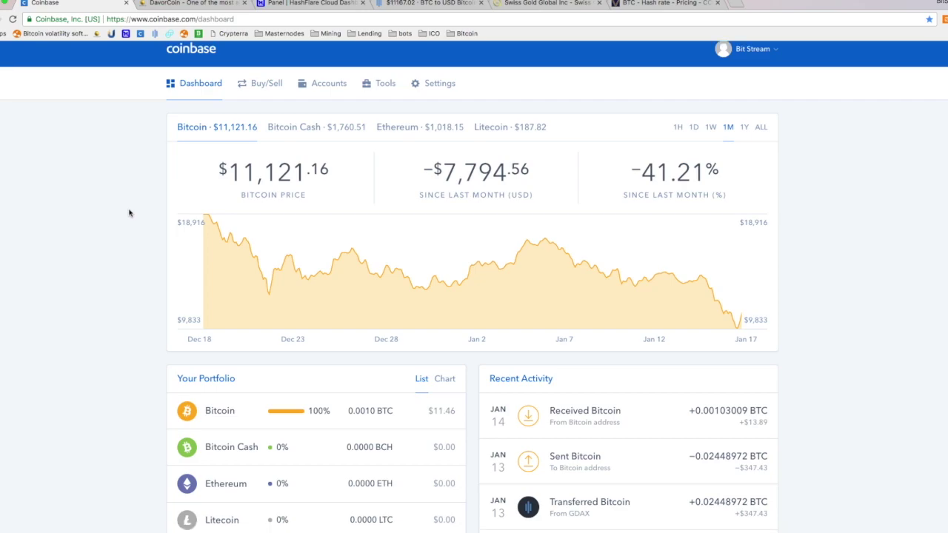
scroll(128, 213, "up", 2)
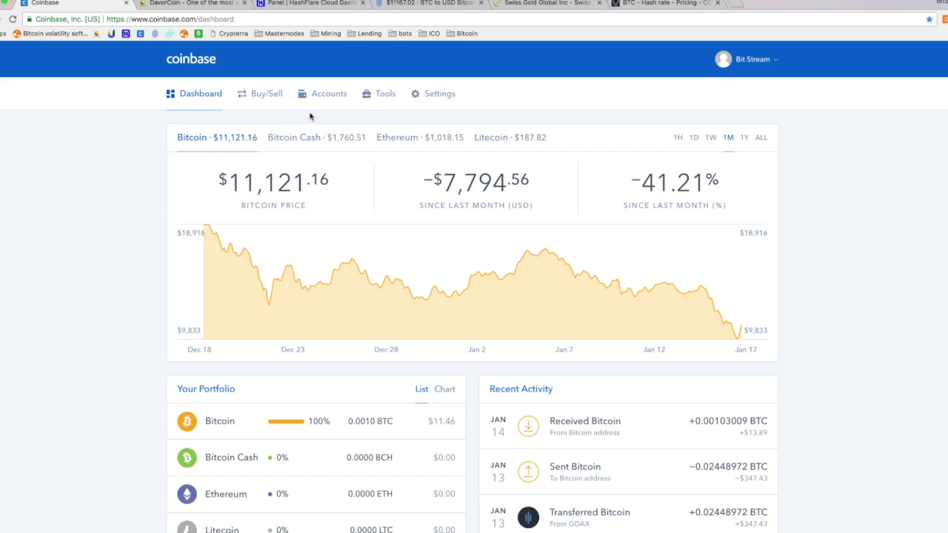
left_click(326, 96)
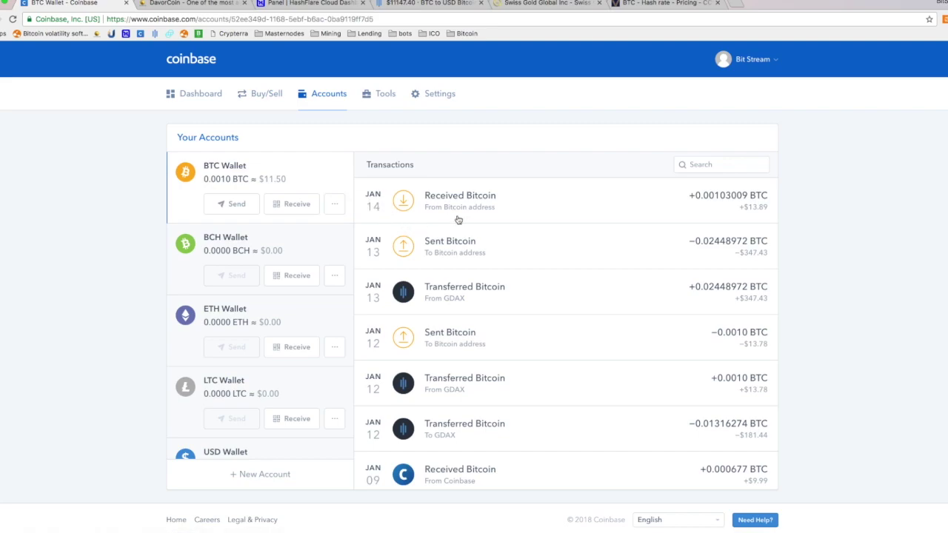
scroll(459, 219, "down", 1)
scroll(462, 214, "up", 1)
View the BCH and ETH wallets, return to the BTC wallet and look through the remaining accounts.
left_click(301, 251)
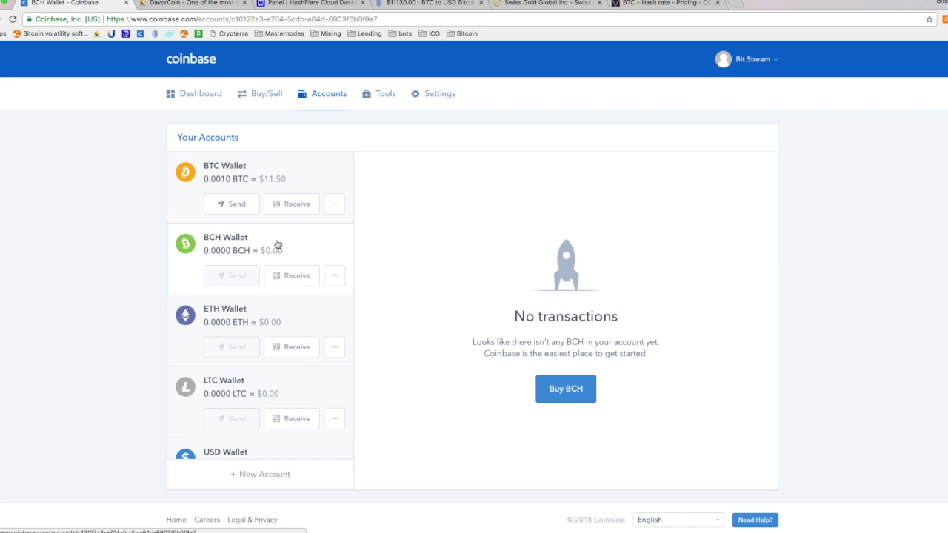
left_click(258, 320)
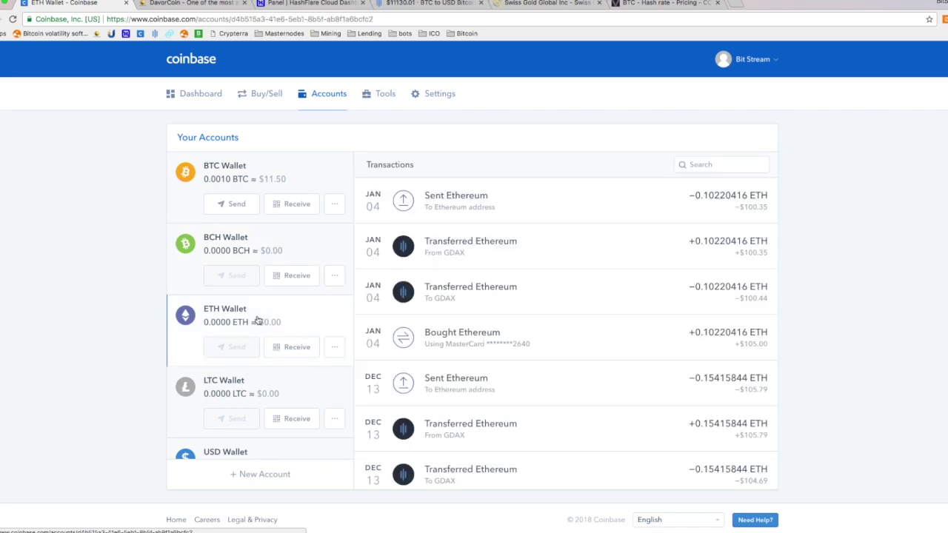
left_click(248, 173)
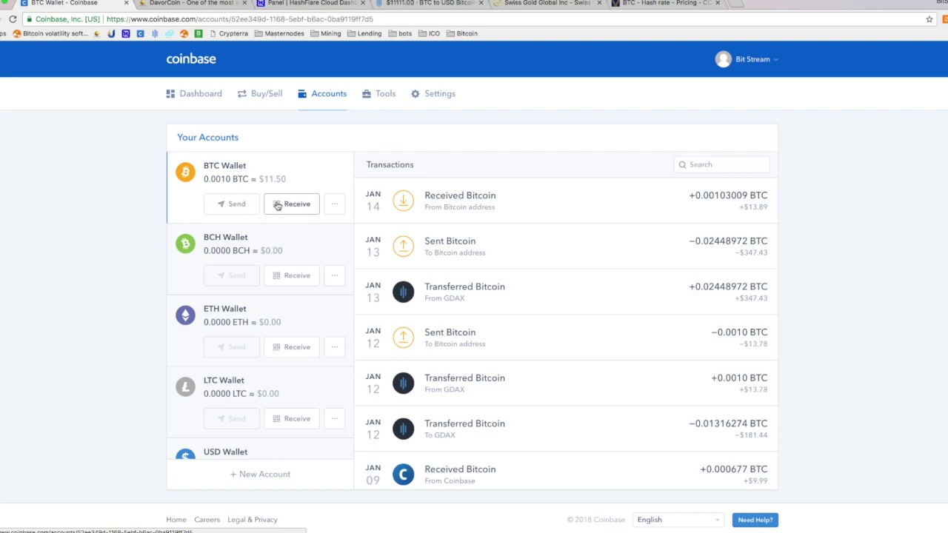
scroll(190, 392, "down", 3)
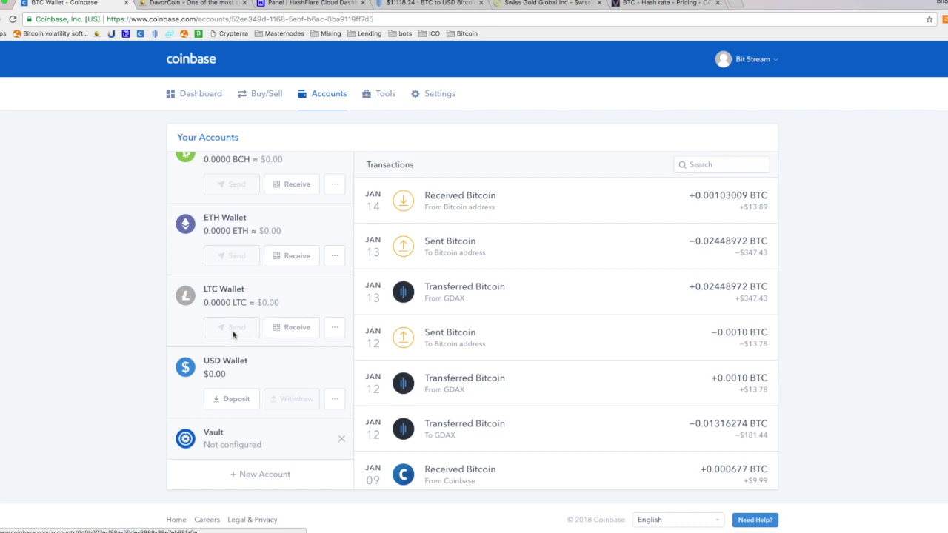
scroll(291, 332, "up", 3)
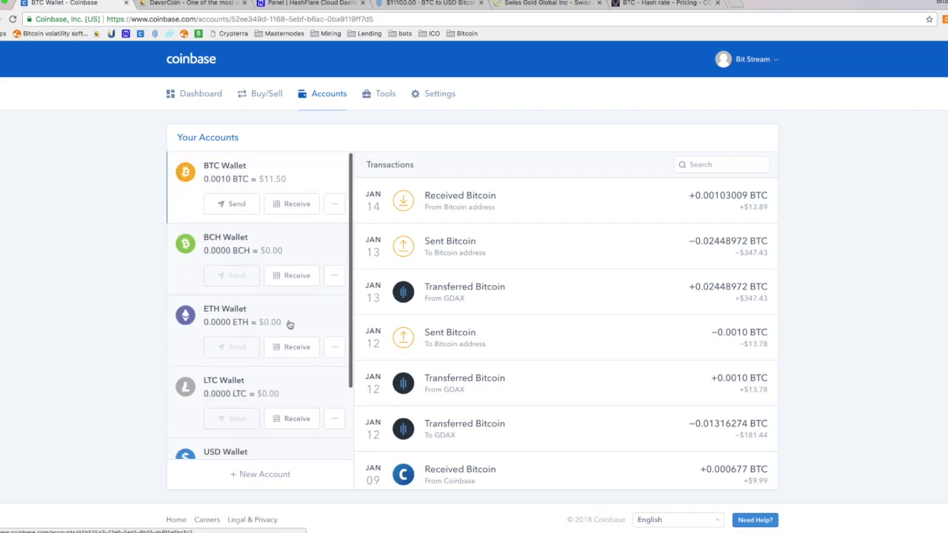
Start sending from Coinbase's BTC wallet, copy the Bitcoin receiving address from Exodus and paste it as the recipient.
left_click(230, 207)
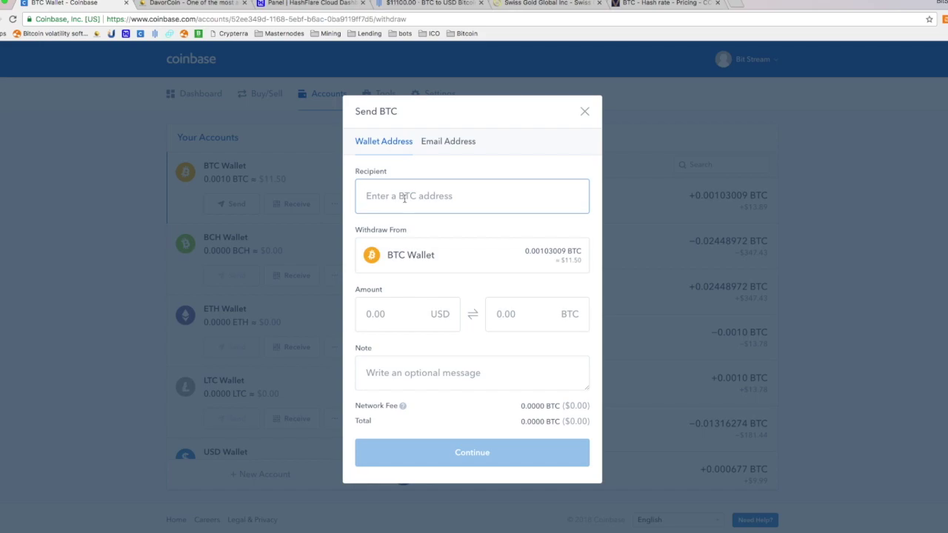
key("ctrl+Right")
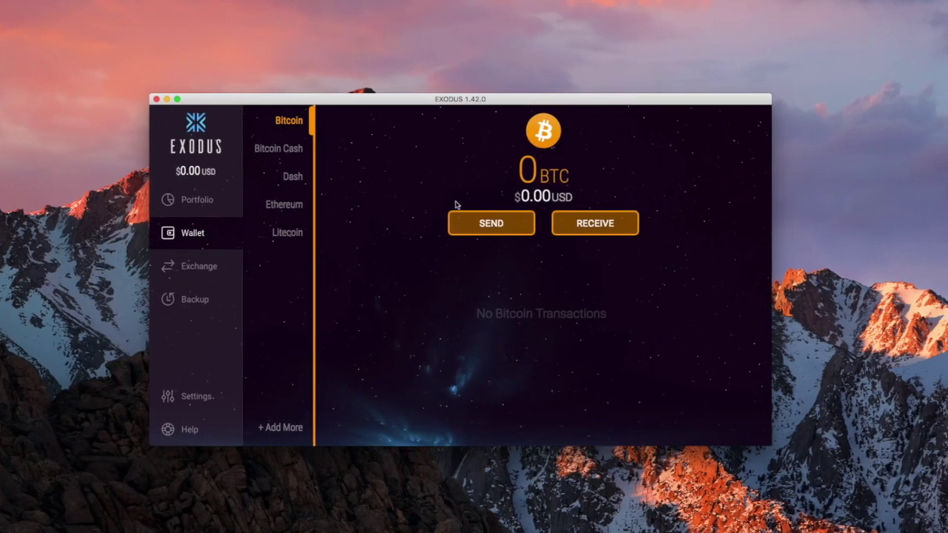
left_click(582, 228)
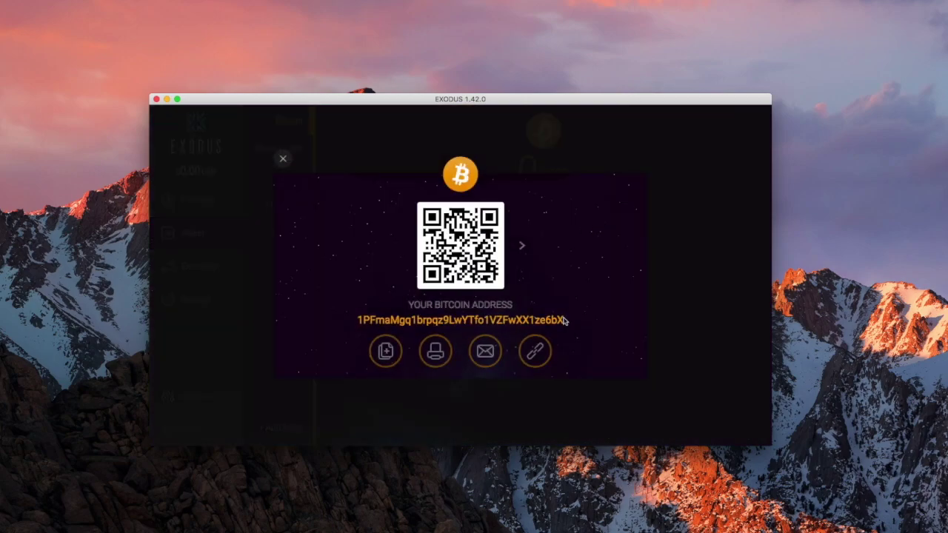
double_click(471, 318)
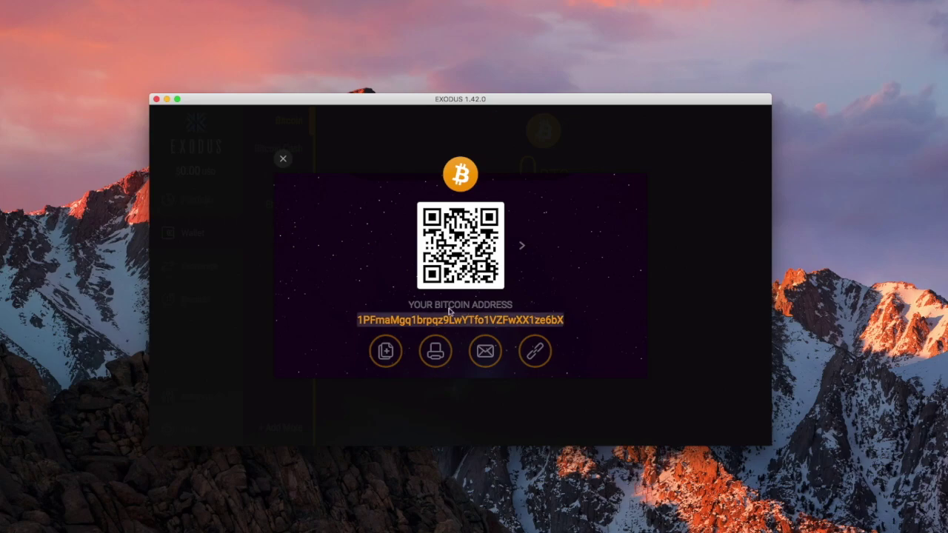
left_click(390, 353)
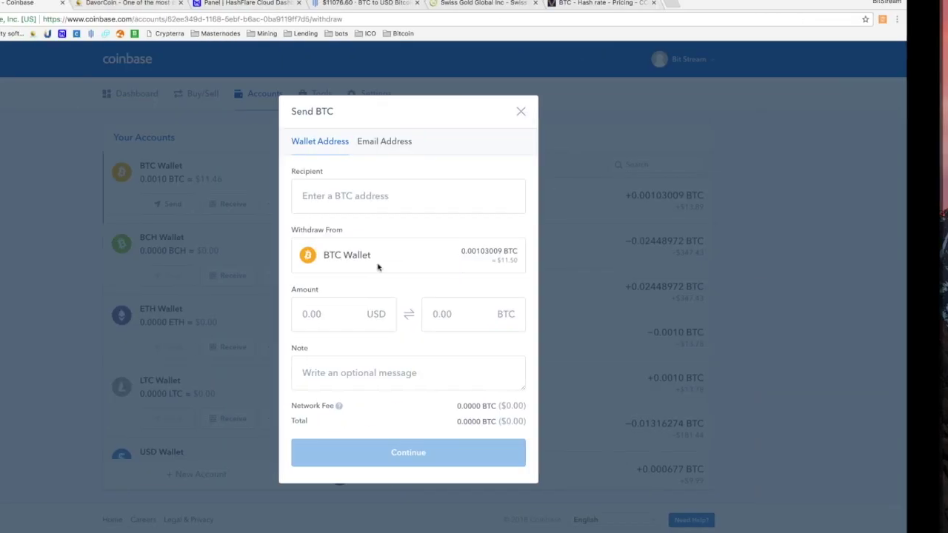
right_click(392, 196)
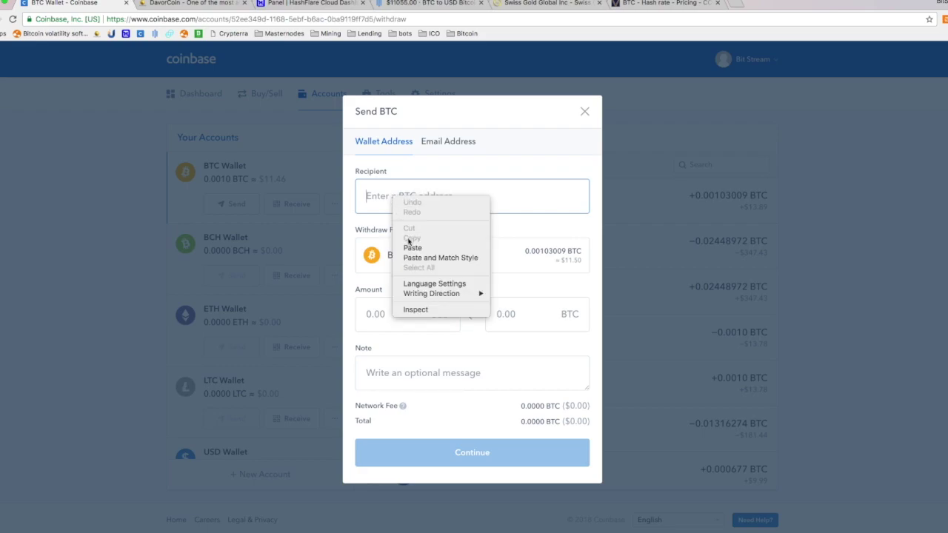
left_click(410, 247)
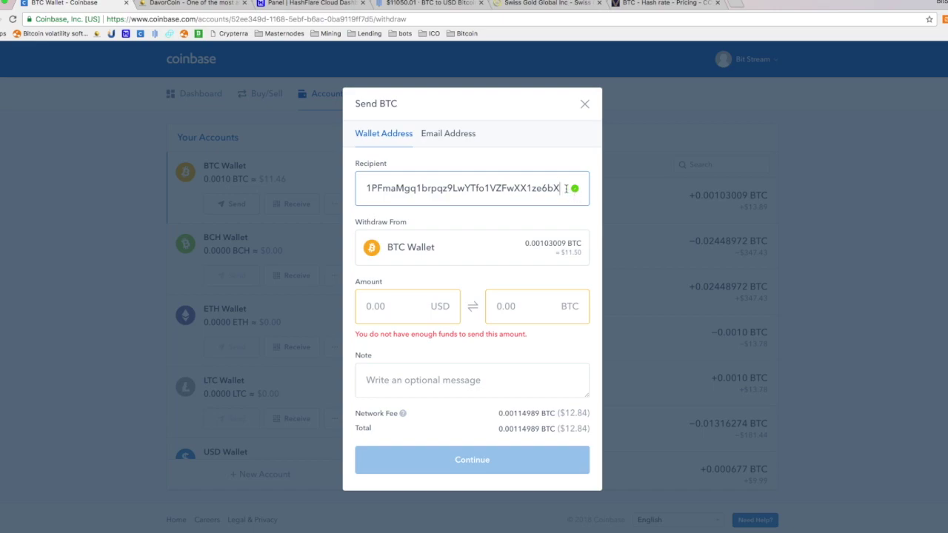
Delete the last character of the recipient address and replace the entry with the full copied address.
key("BackSpace")
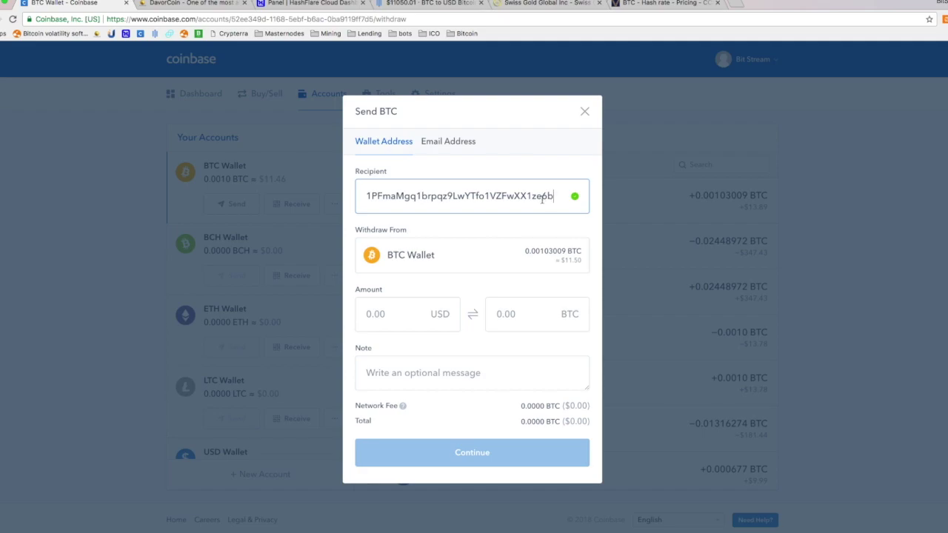
left_click_drag(557, 197, 346, 169)
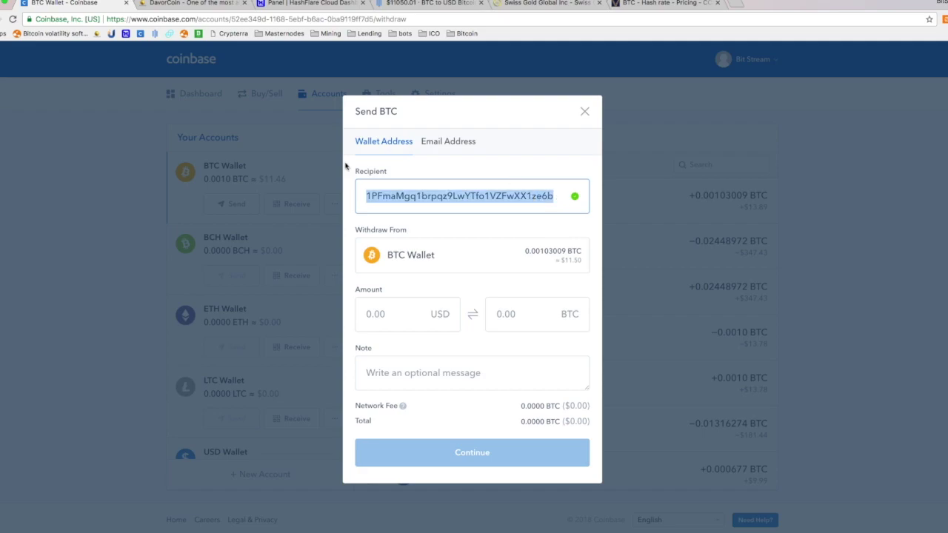
key("super+v")
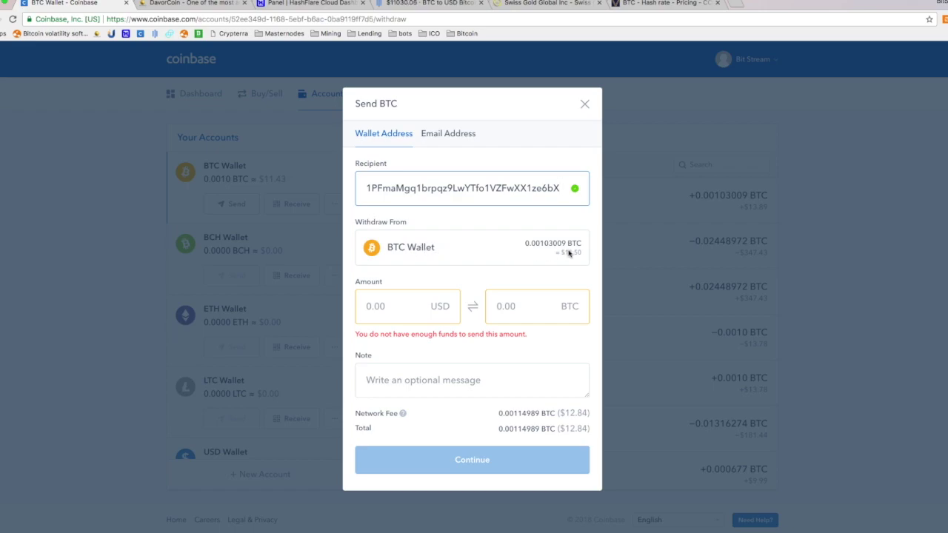
Fill in the maximum sendable amount, view the email recipient option, and close the Send BTC form from the wallet address view.
left_click(416, 315)
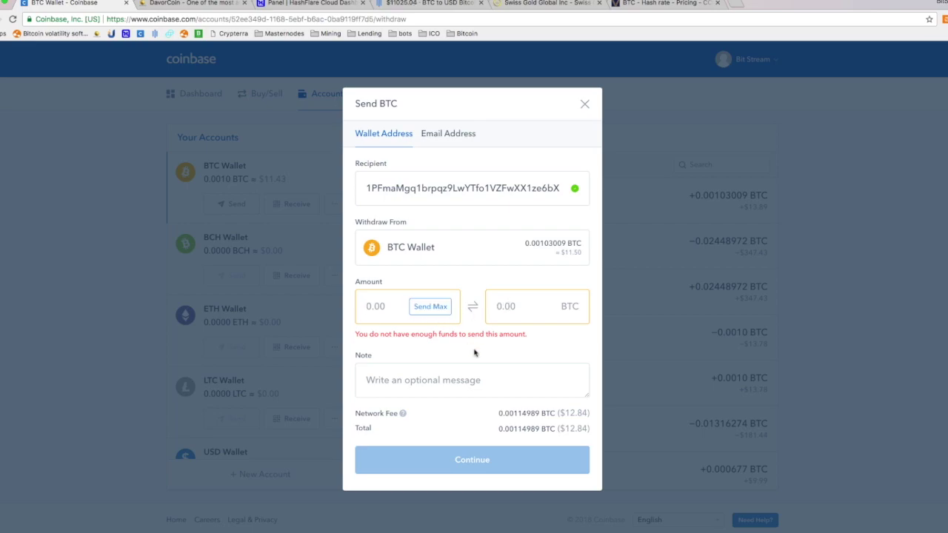
left_click(431, 306)
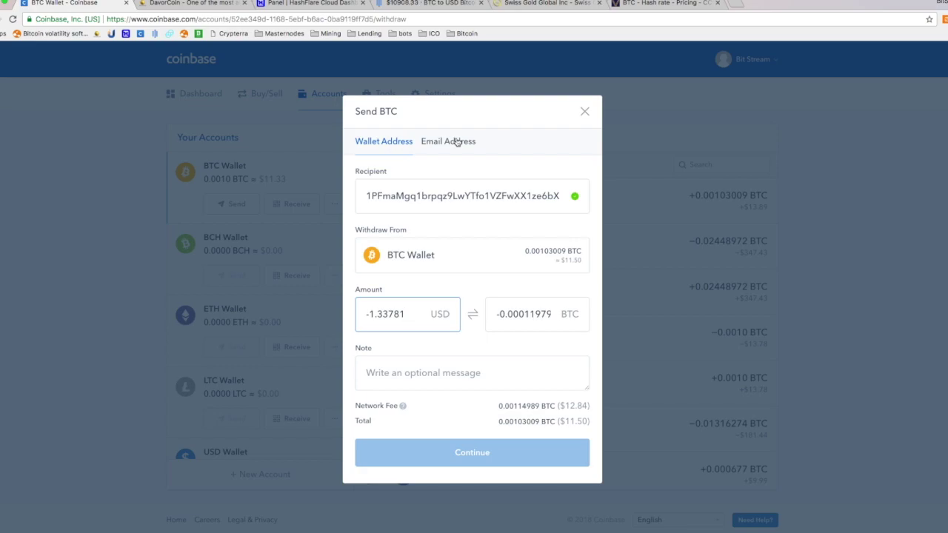
left_click(457, 141)
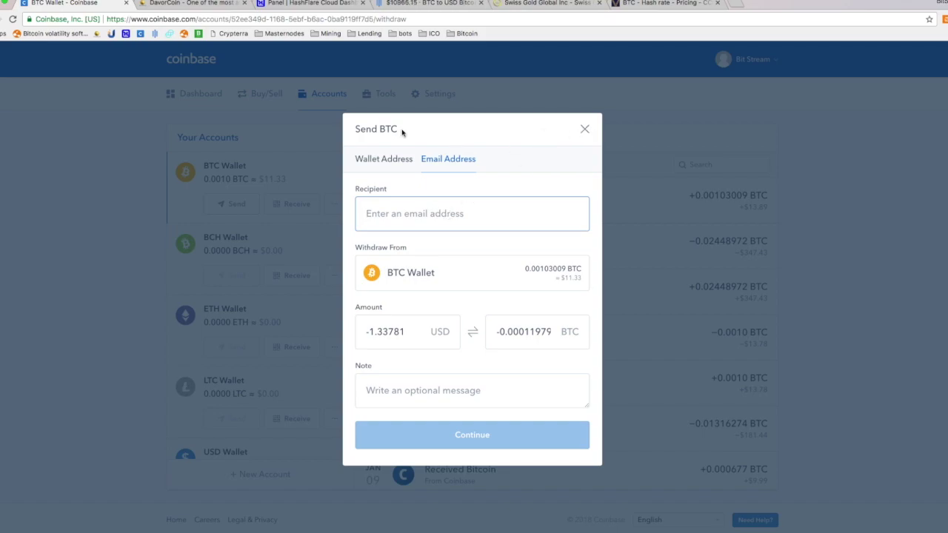
left_click(368, 160)
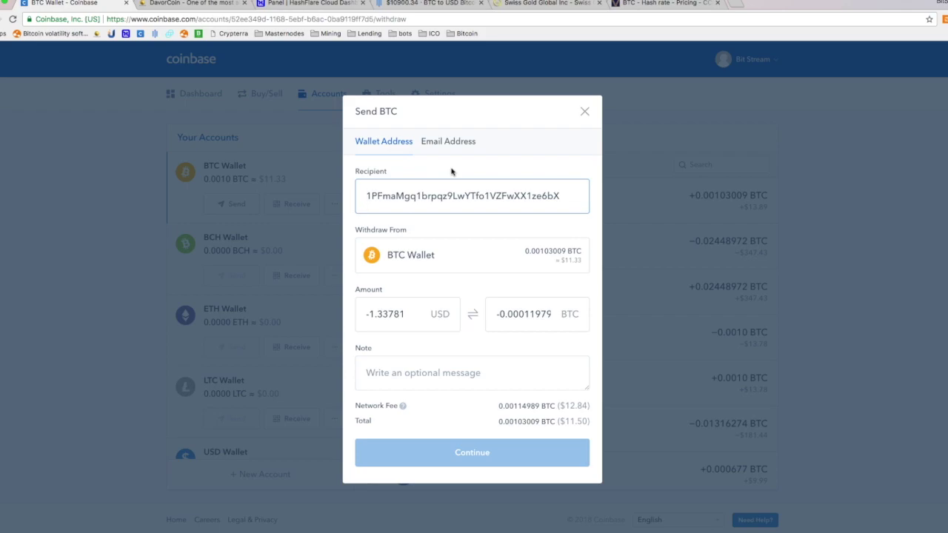
left_click(585, 113)
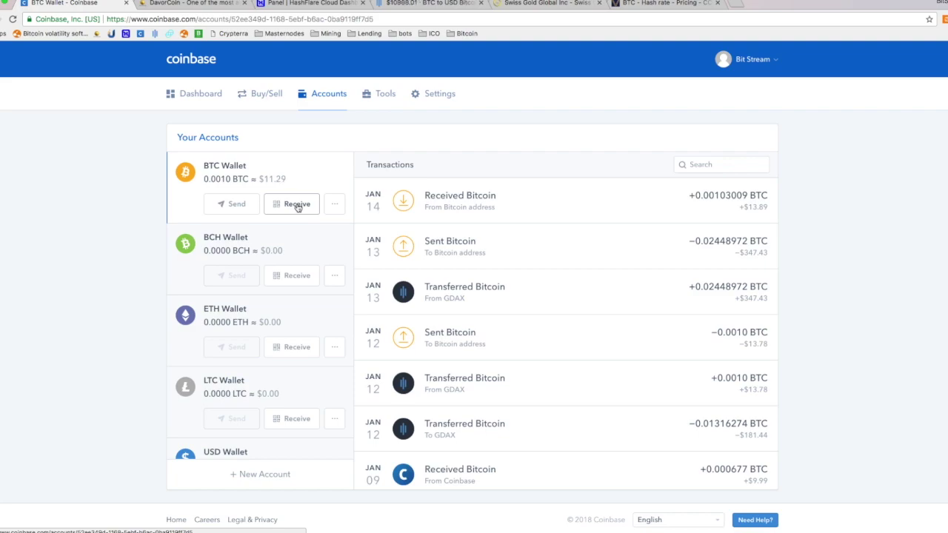
Replace the Bitcoin receiving address with the send form in Exodus, and view the BTC wallet's receive dialog in Coinbase.
key("ctrl+Right")
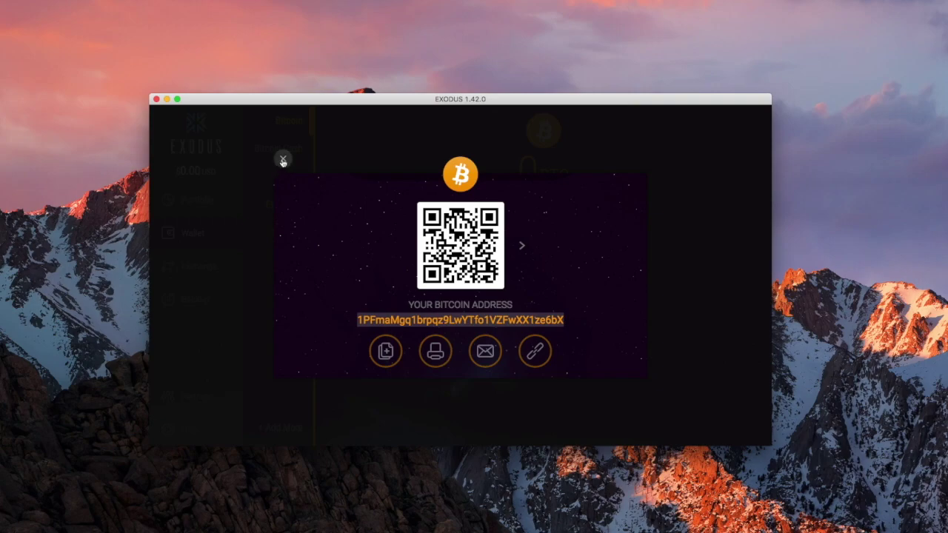
left_click(283, 158)
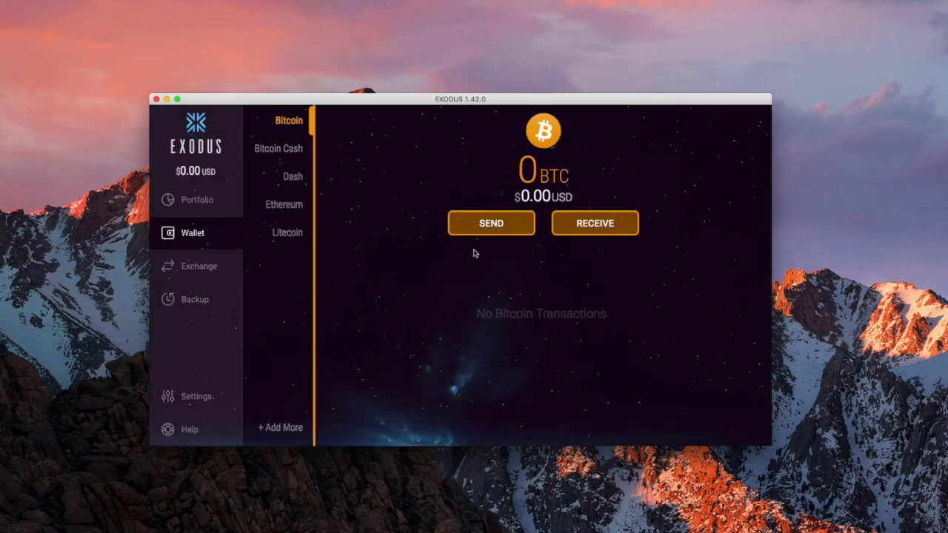
left_click(475, 227)
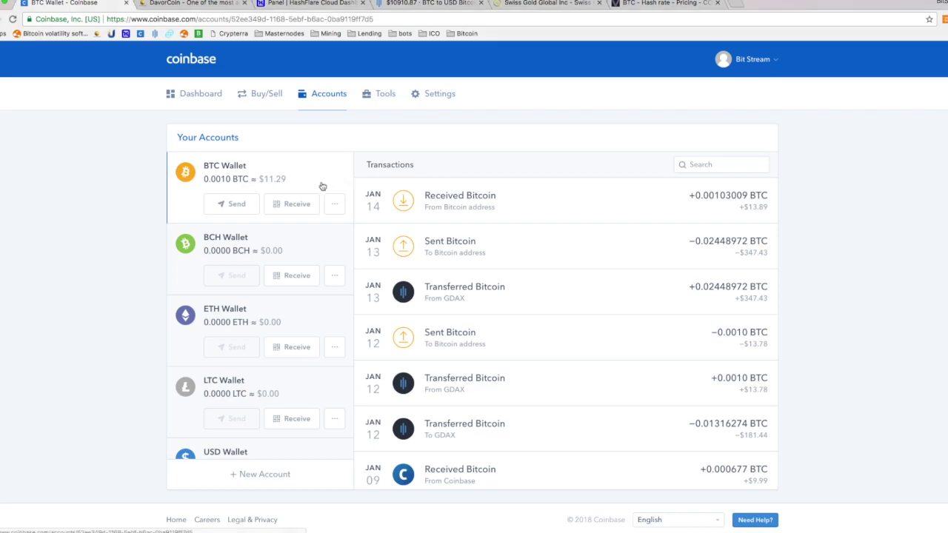
left_click(295, 209)
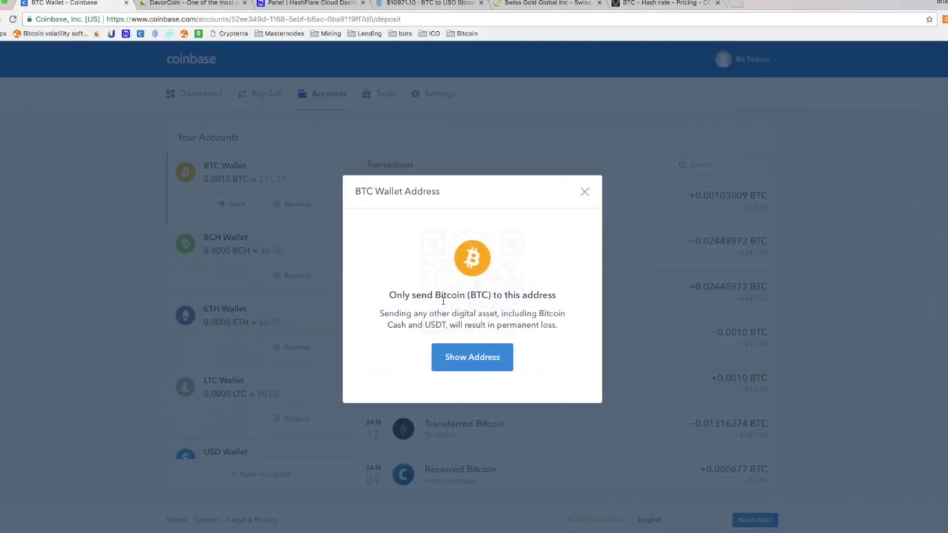
left_click(585, 192)
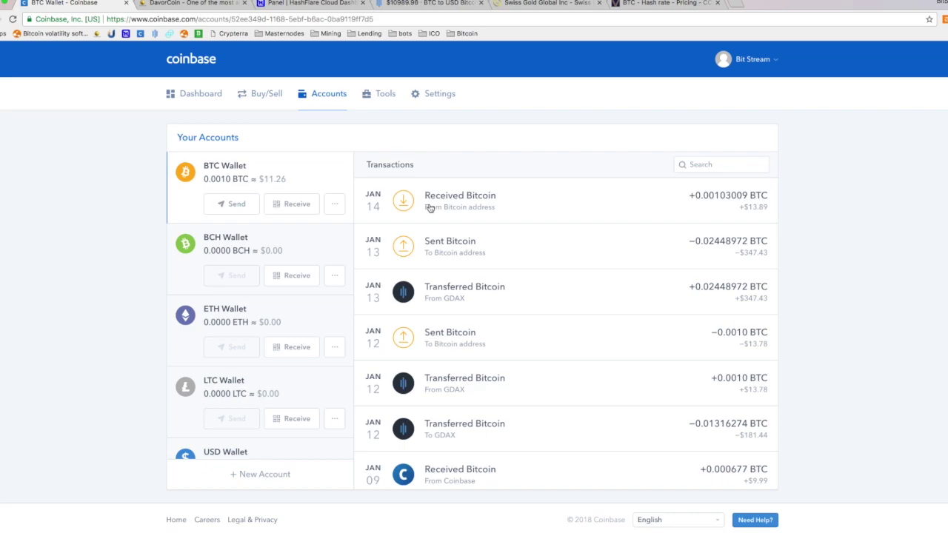
Open the January 13 Sent Bitcoin transaction and examine its amount, fees and outputs on BlockCypher.
left_click(441, 243)
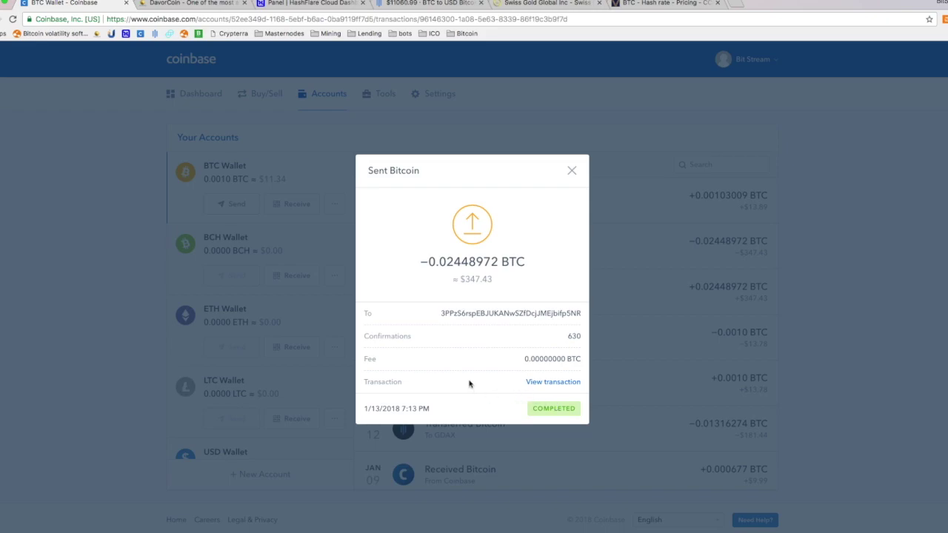
left_click(544, 384)
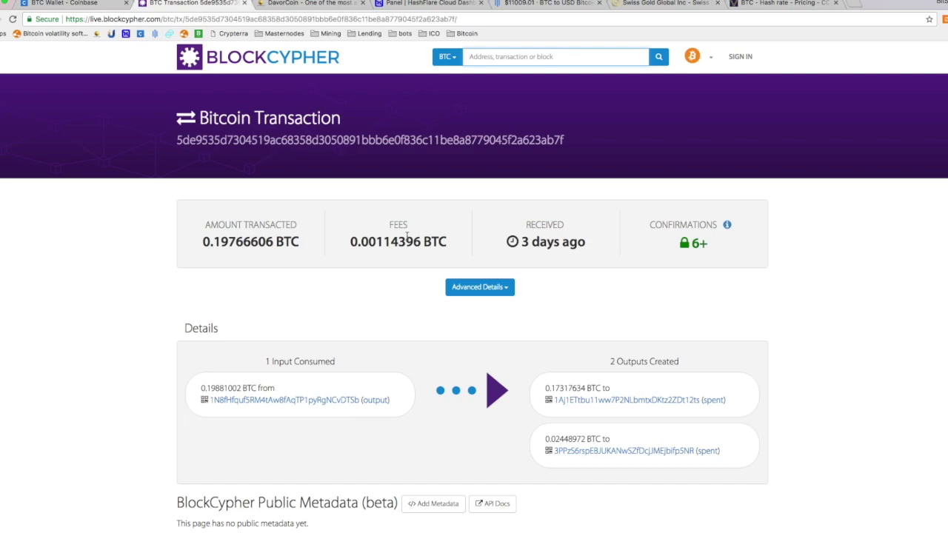
scroll(324, 311, "down", 2)
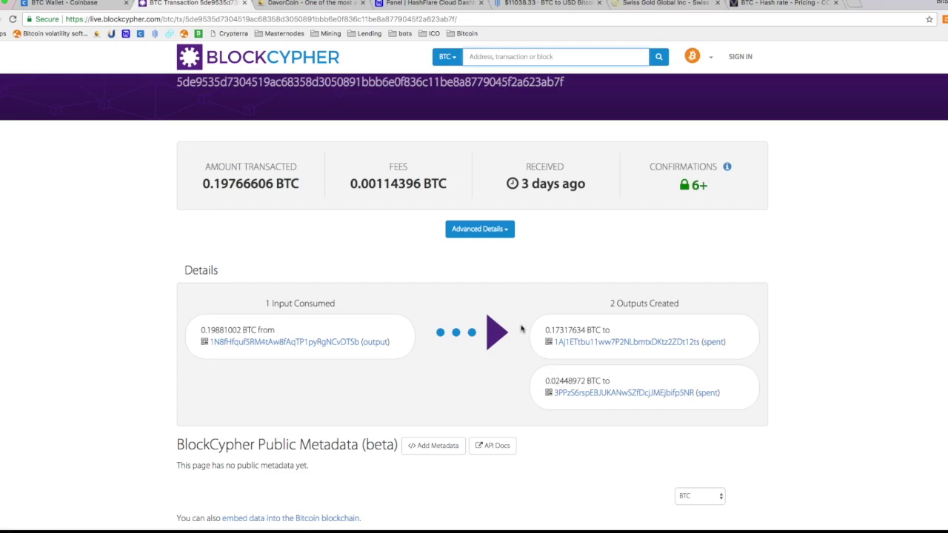
scroll(511, 316, "up", 1)
scroll(511, 316, "up", 2)
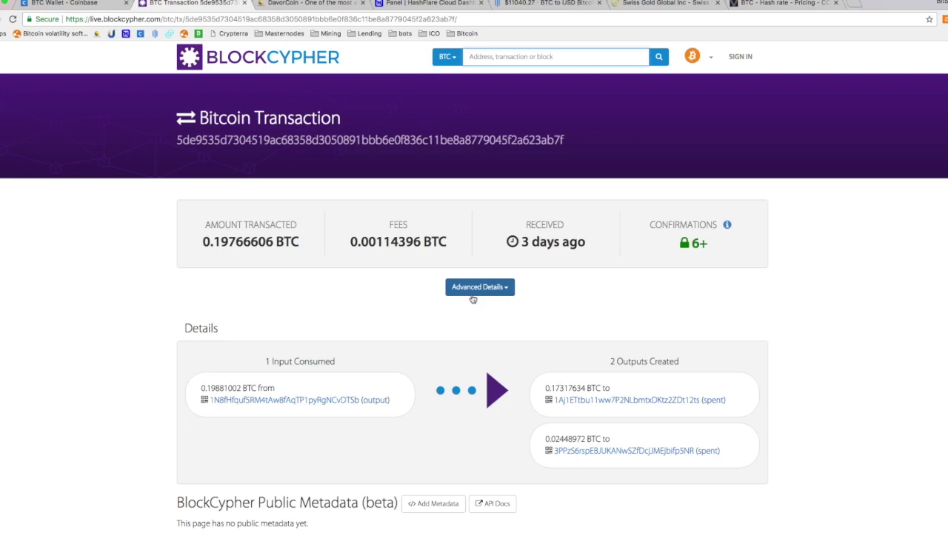
Expand and collapse the transaction's advanced details, and close the BlockCypher page.
scroll(473, 298, "down", 2)
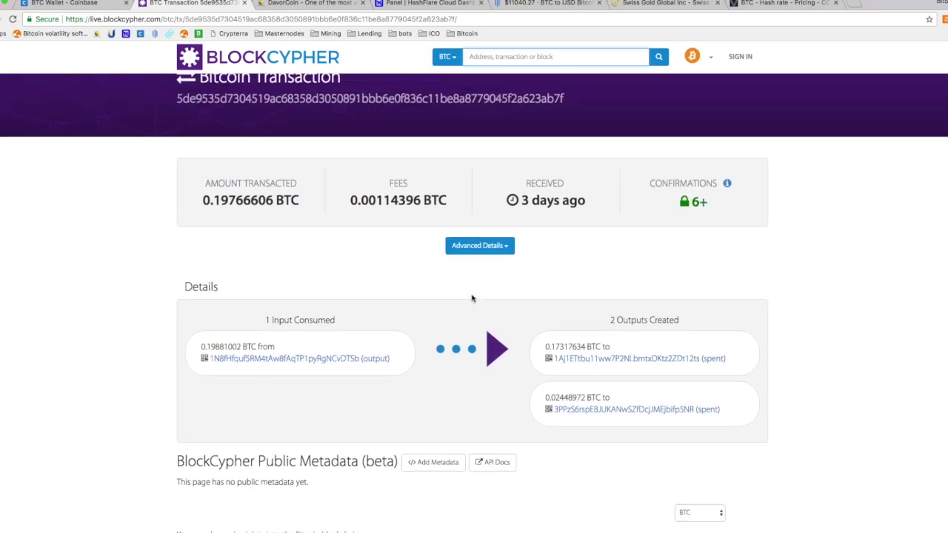
left_click(473, 299)
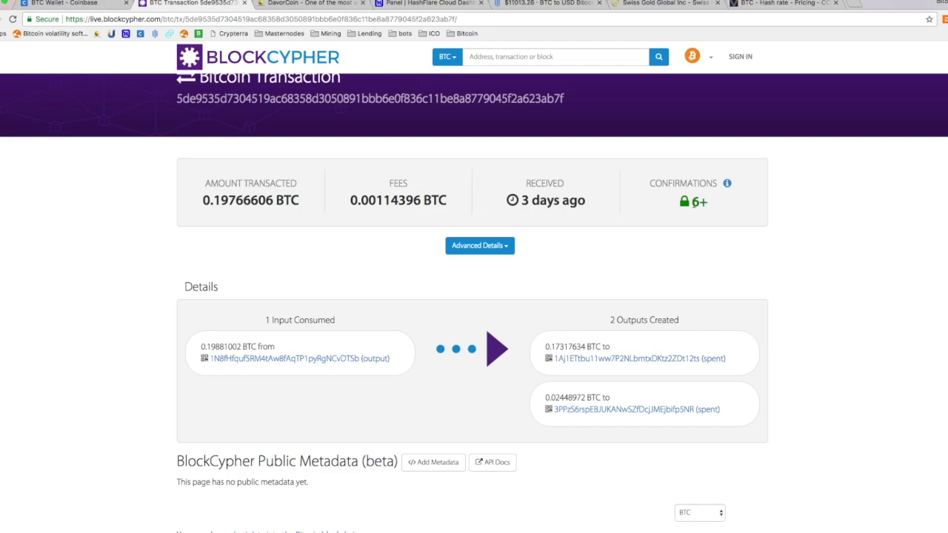
left_click(481, 252)
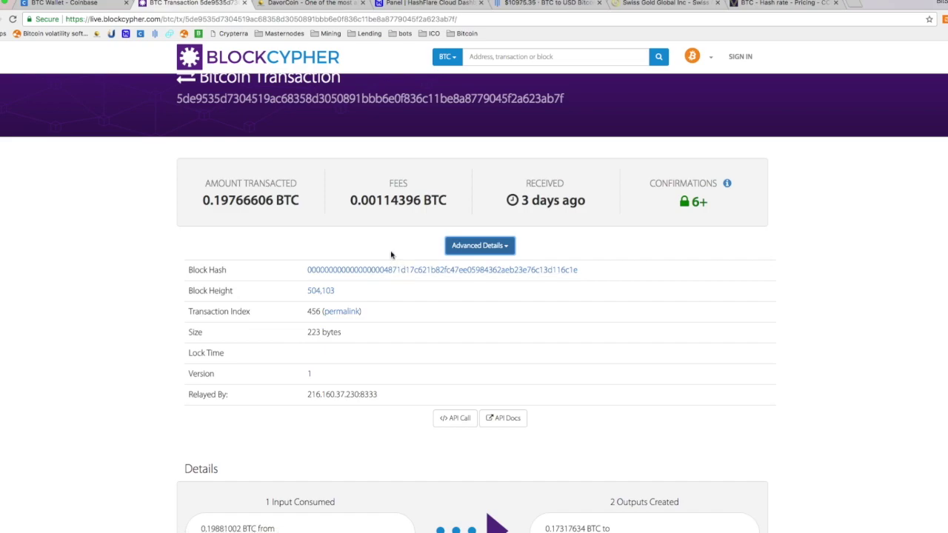
left_click(483, 251)
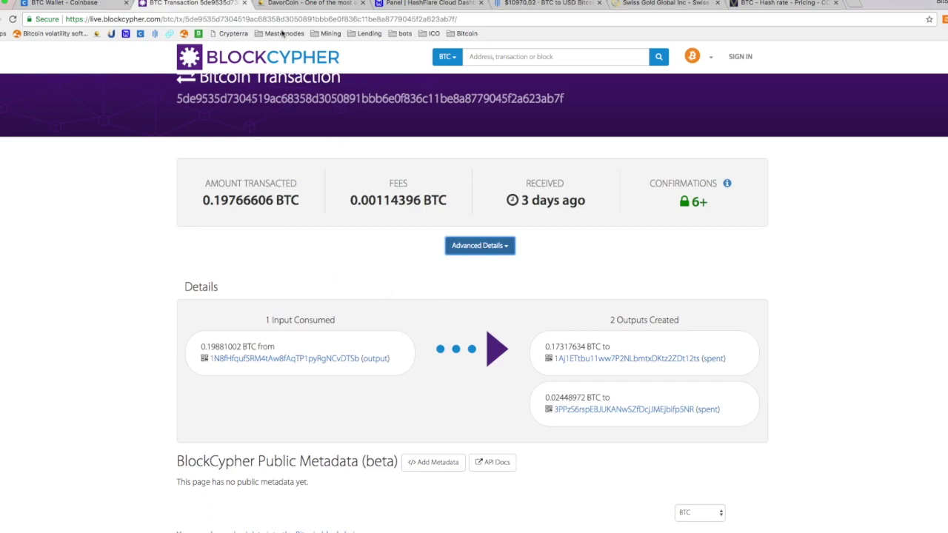
left_click(244, 3)
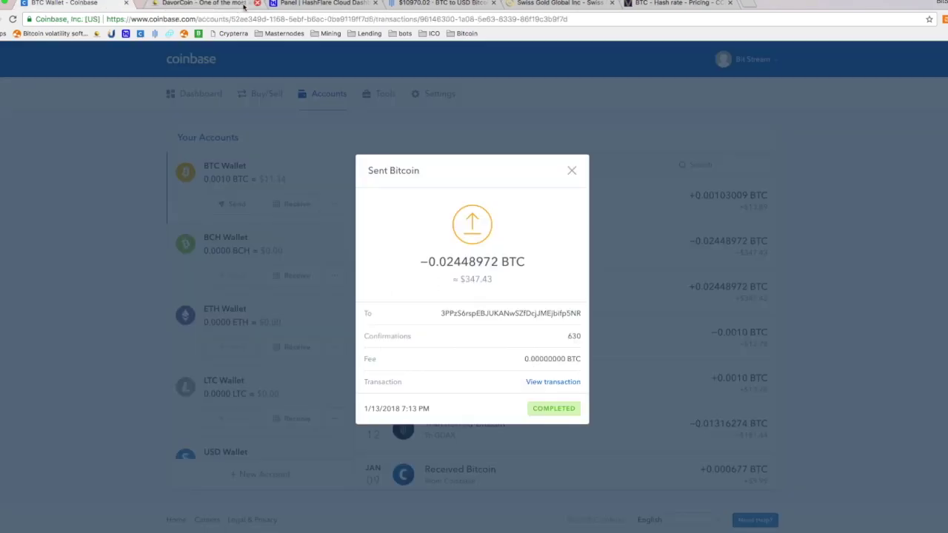
Close the Bitcoin send form in Exodus and the Sent Bitcoin transaction details in Coinbase.
left_click(571, 171)
key("ctrl+Right")
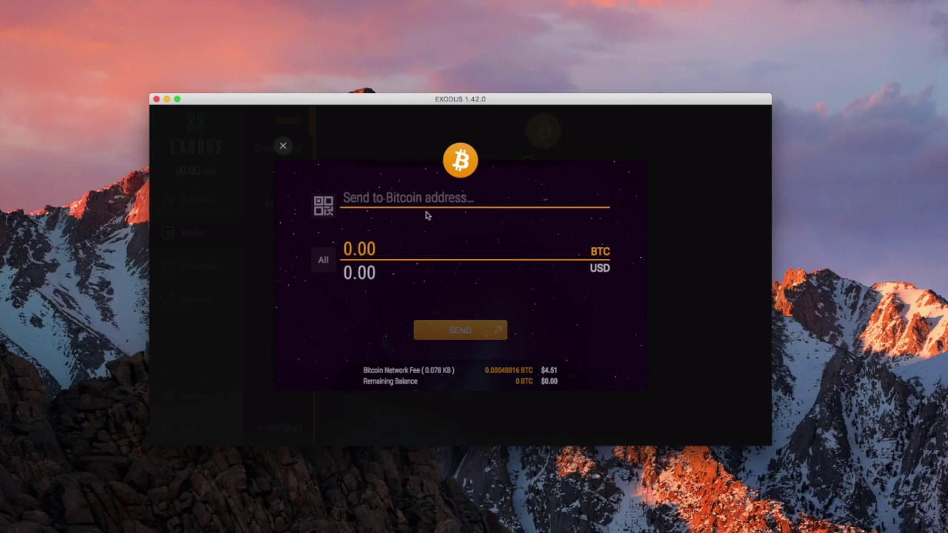
left_click(283, 147)
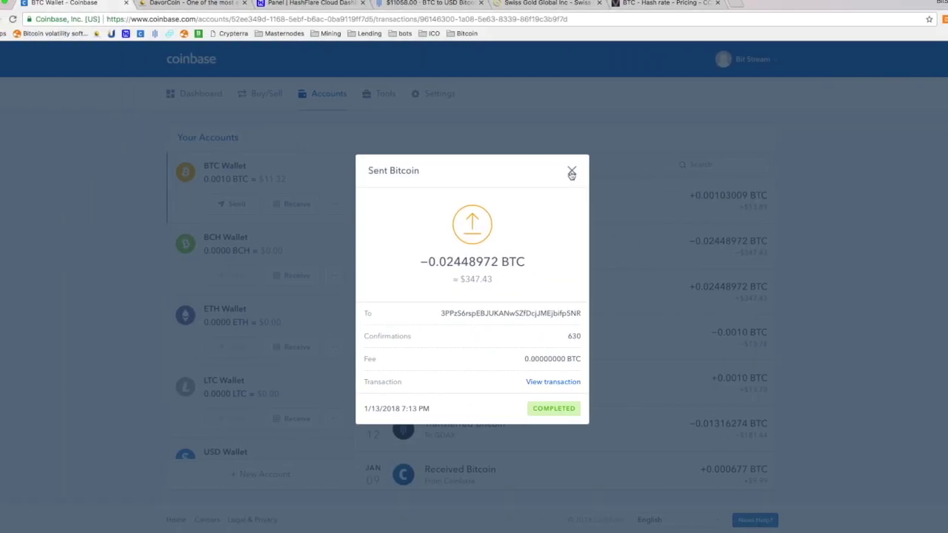
left_click(572, 173)
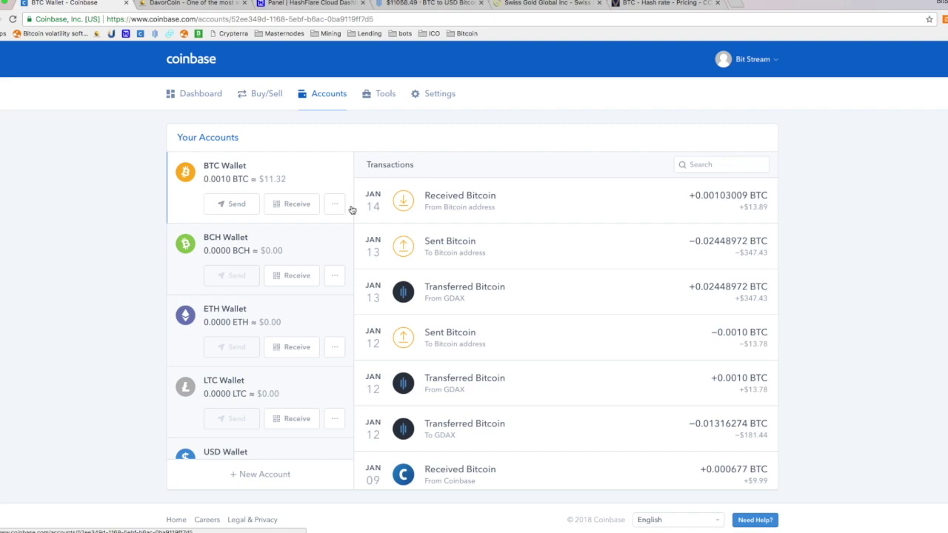
Switch to the DavorCoin site and display the Bitcoin wallet's deposit address.
left_click(190, 4)
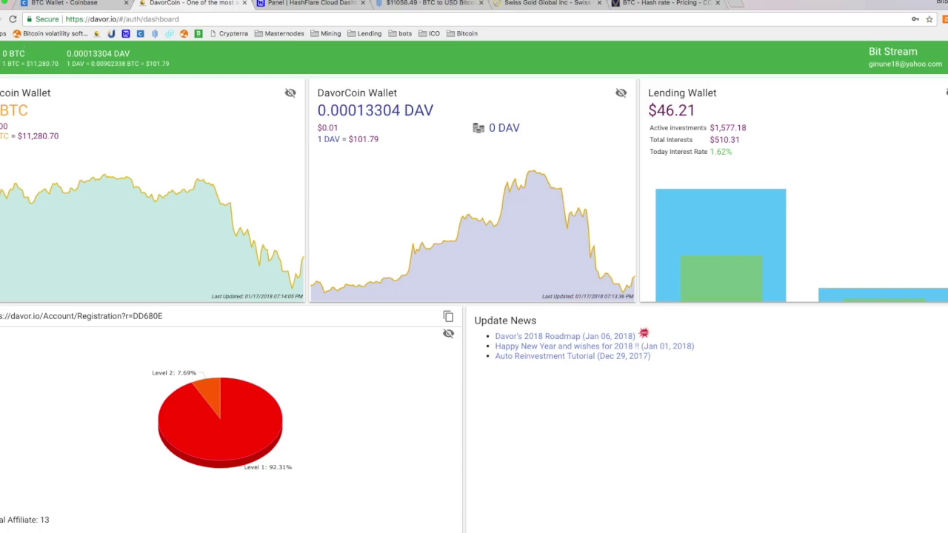
left_click(33, 48)
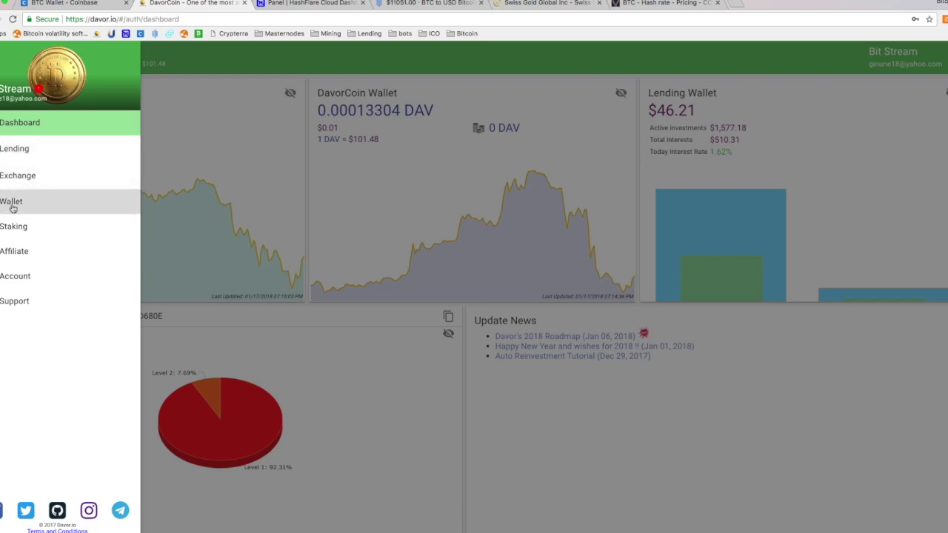
left_click(12, 203)
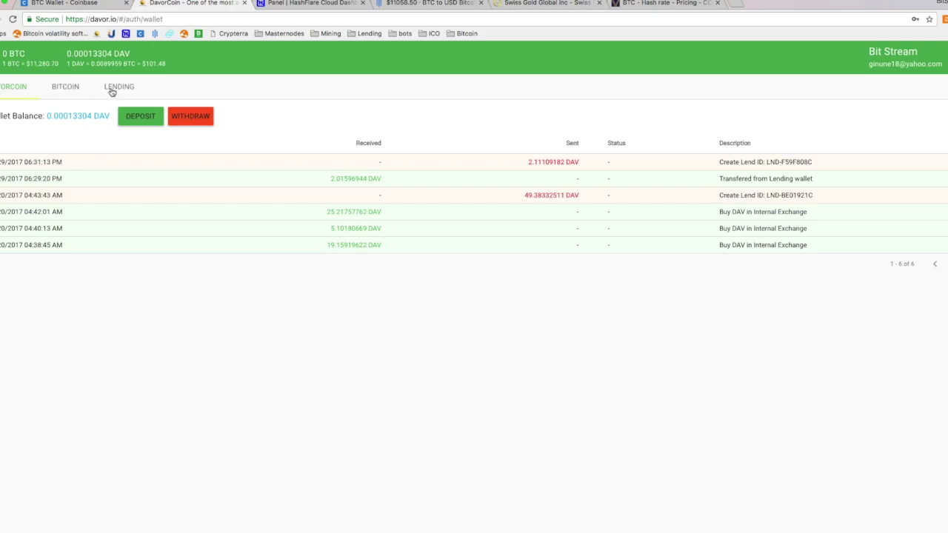
left_click(64, 96)
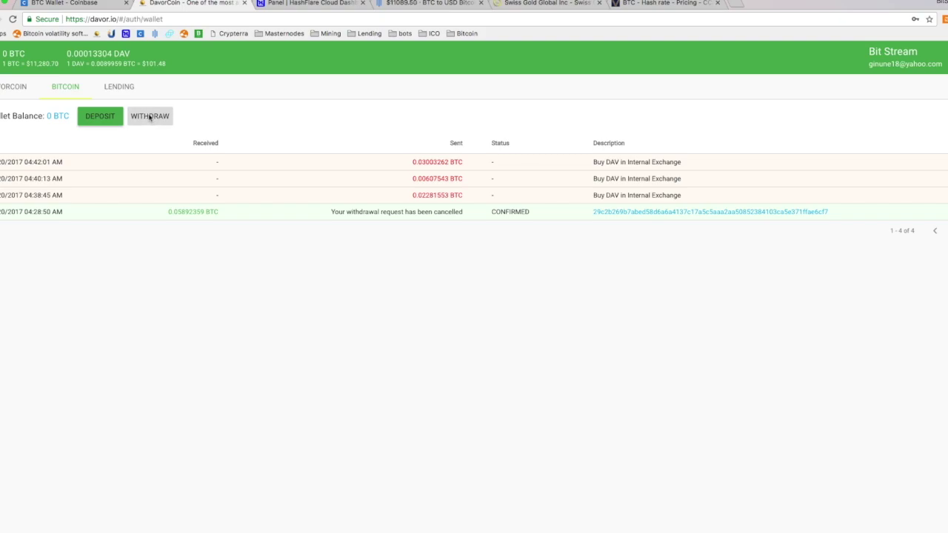
left_click(91, 118)
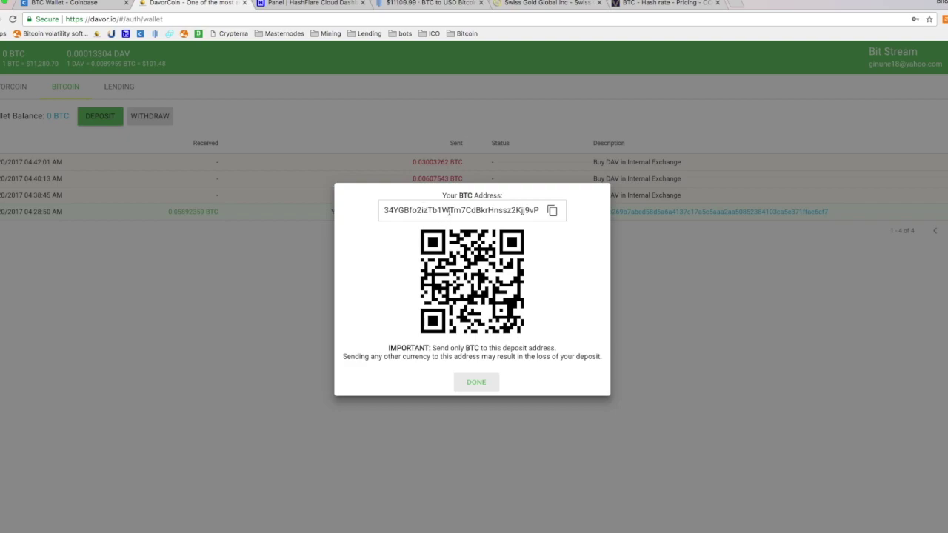
Open a blank Send BTC form in Coinbase, and return to DavorCoin to close the deposit address.
left_click(90, 4)
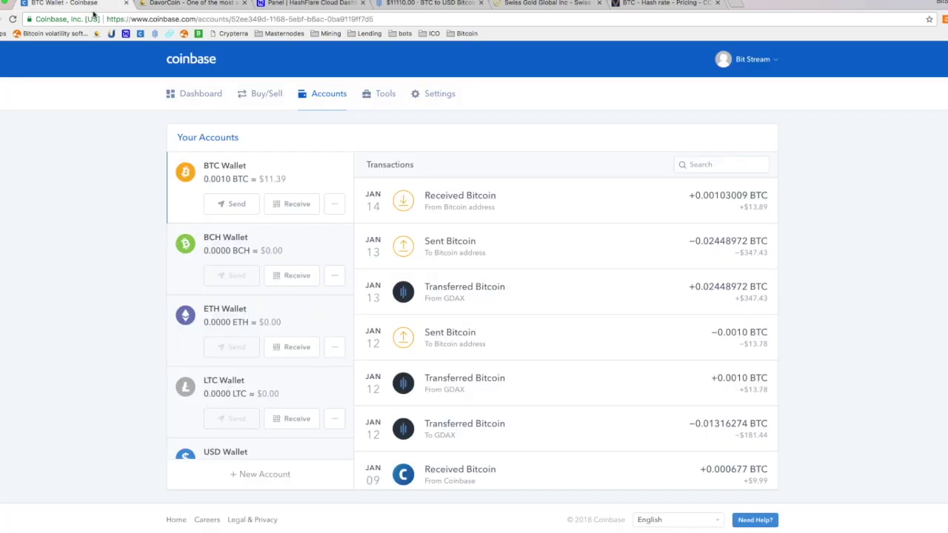
left_click(226, 204)
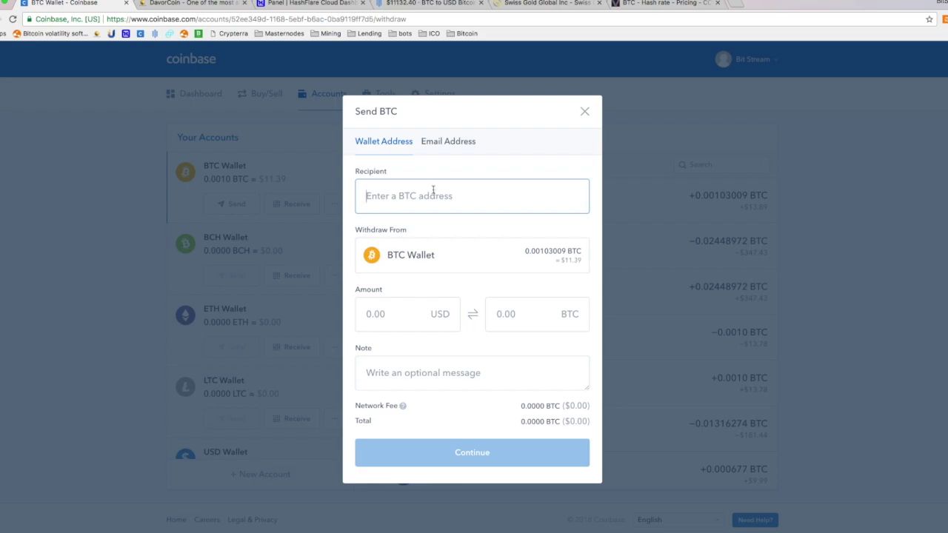
left_click(213, 9)
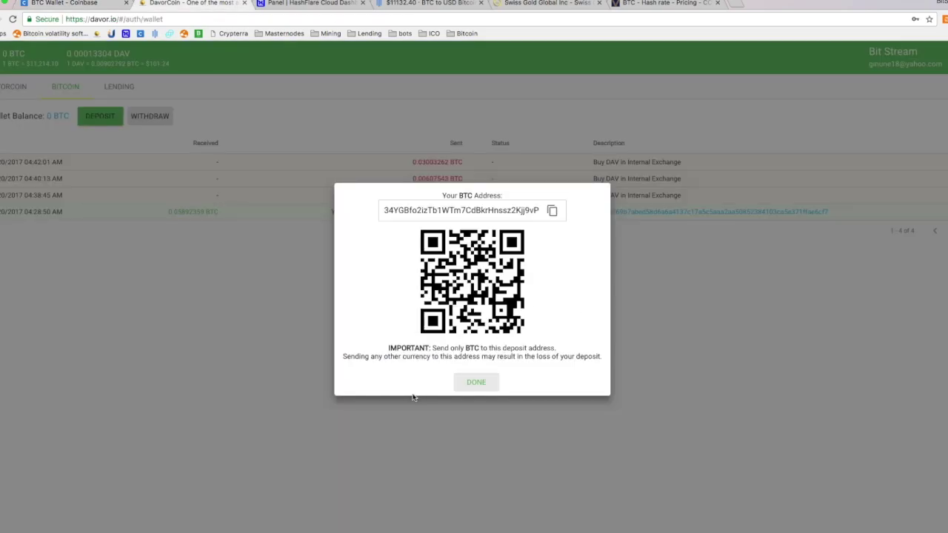
left_click(475, 382)
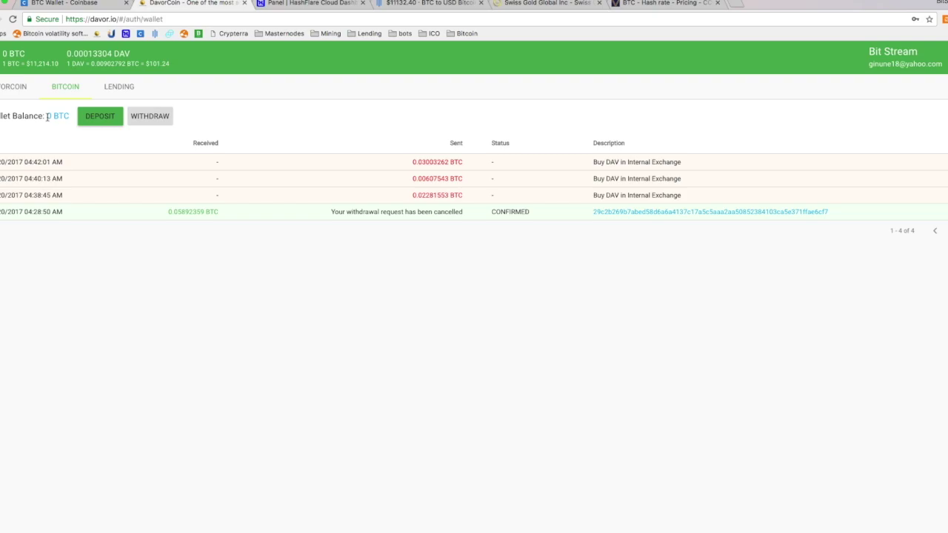
View DavorCoin's DAV wallet transactions, and return to Coinbase to close the blank Send BTC form.
left_click(18, 90)
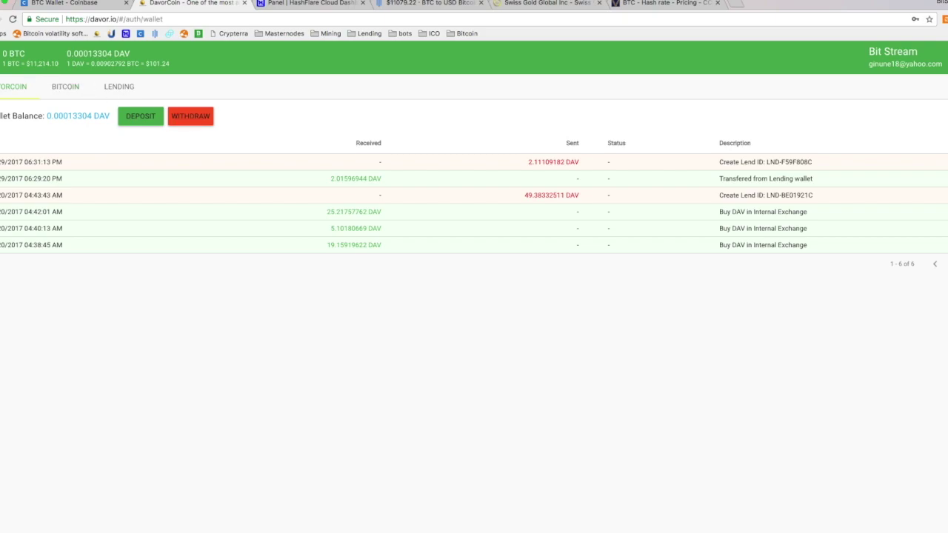
left_click(6, 56)
left_click(175, 91)
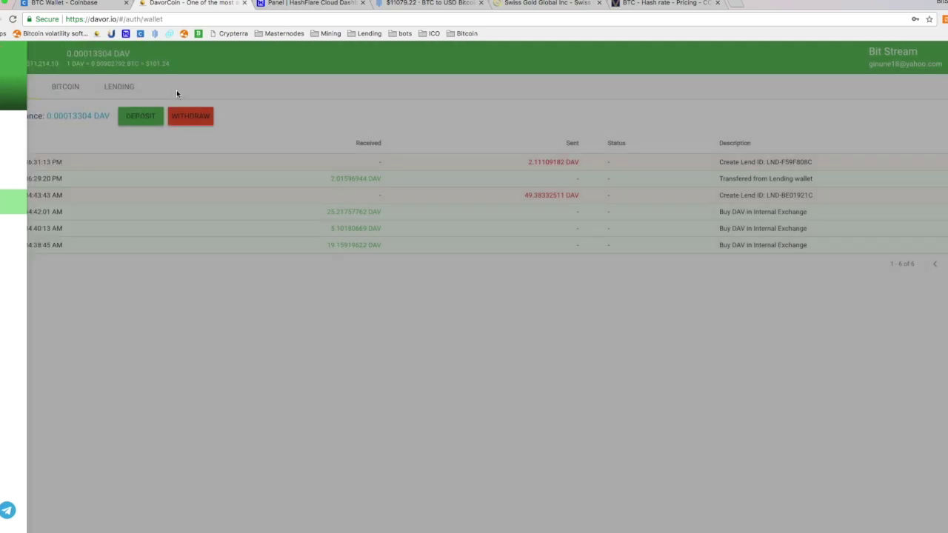
left_click(84, 4)
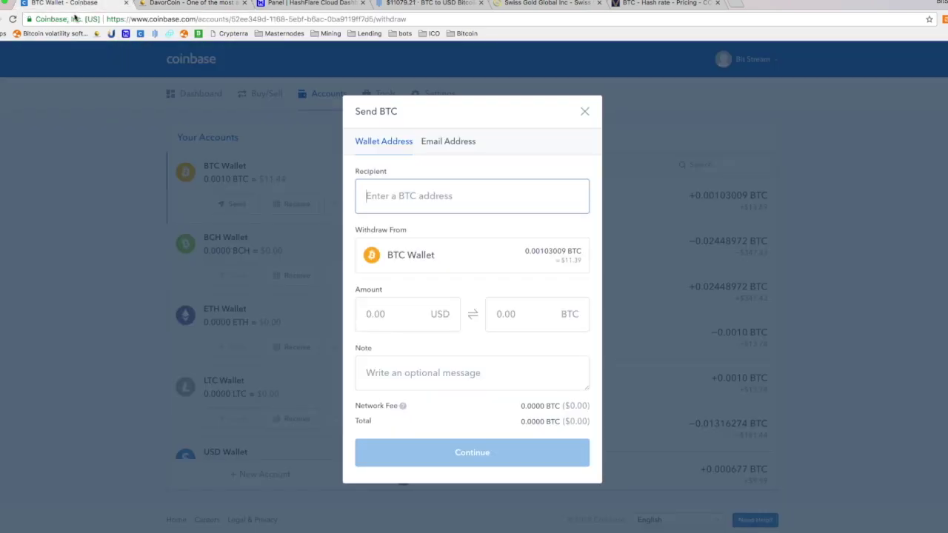
left_click(584, 113)
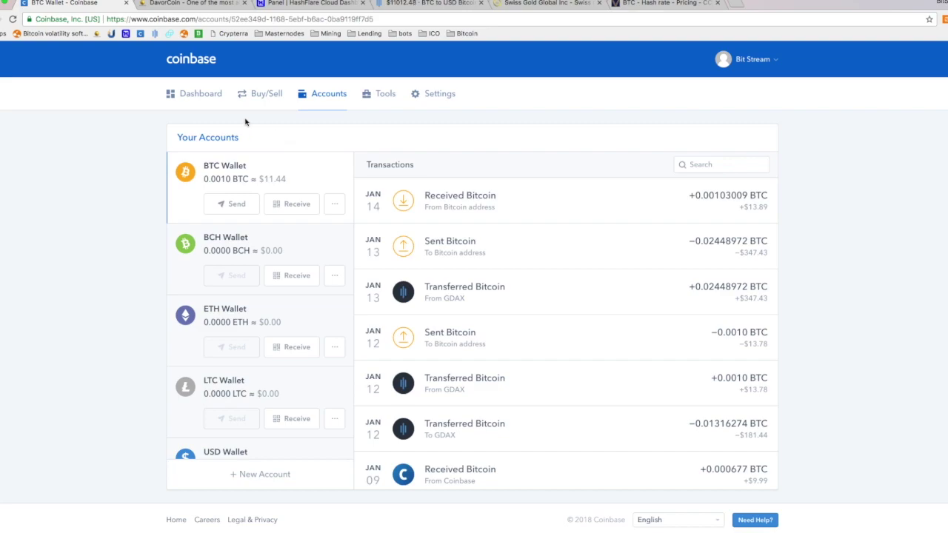
Open the Coinbase dashboard and look over the Bitcoin price chart, portfolio and recent activity.
left_click(191, 99)
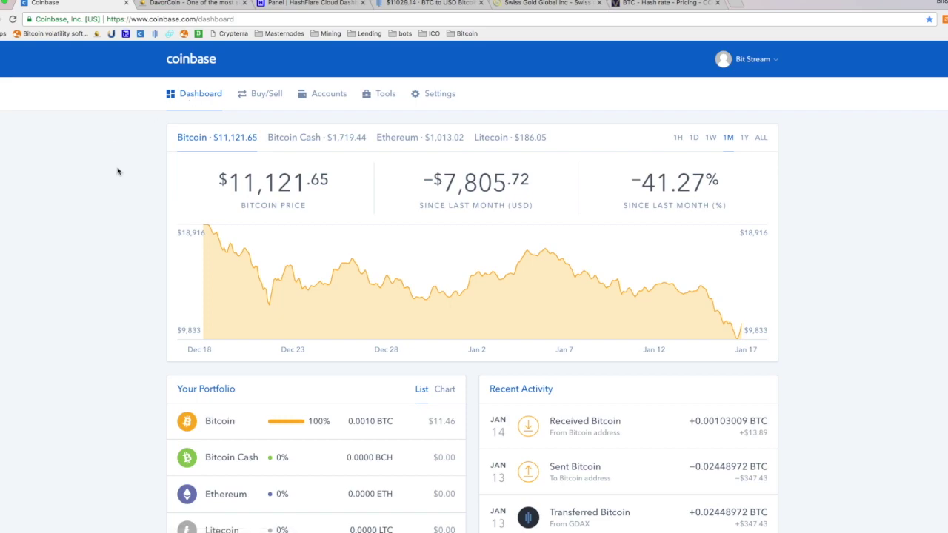
scroll(117, 171, "down", 1)
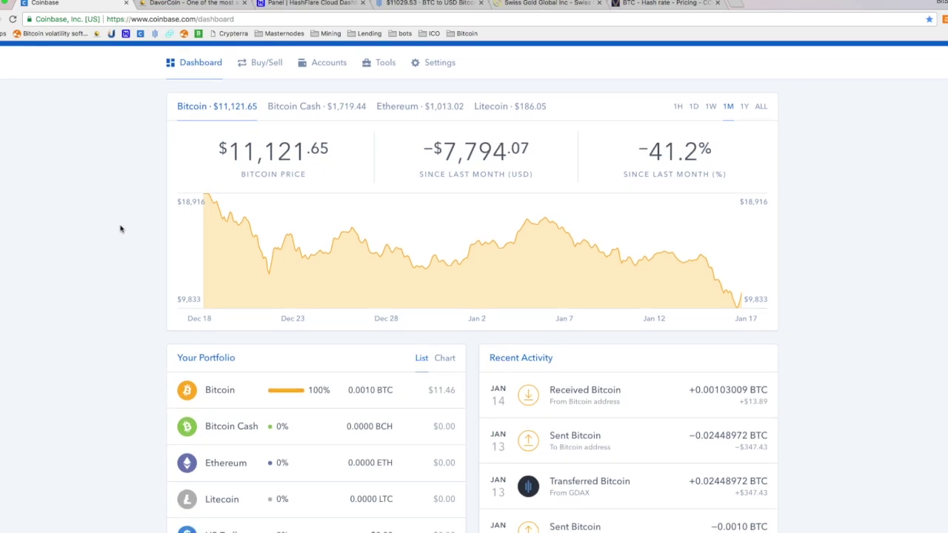
scroll(120, 229, "up", 1)
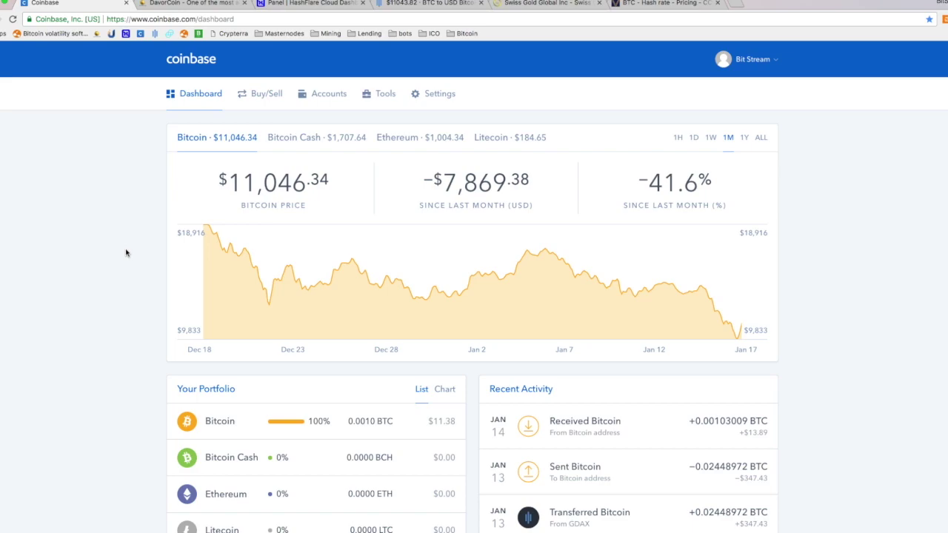
scroll(125, 253, "down", 2)
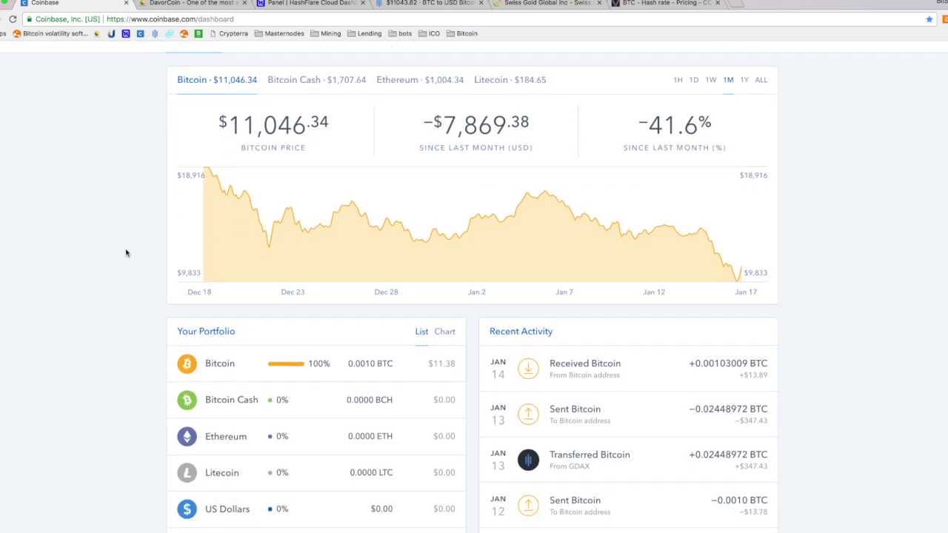
scroll(125, 252, "up", 2)
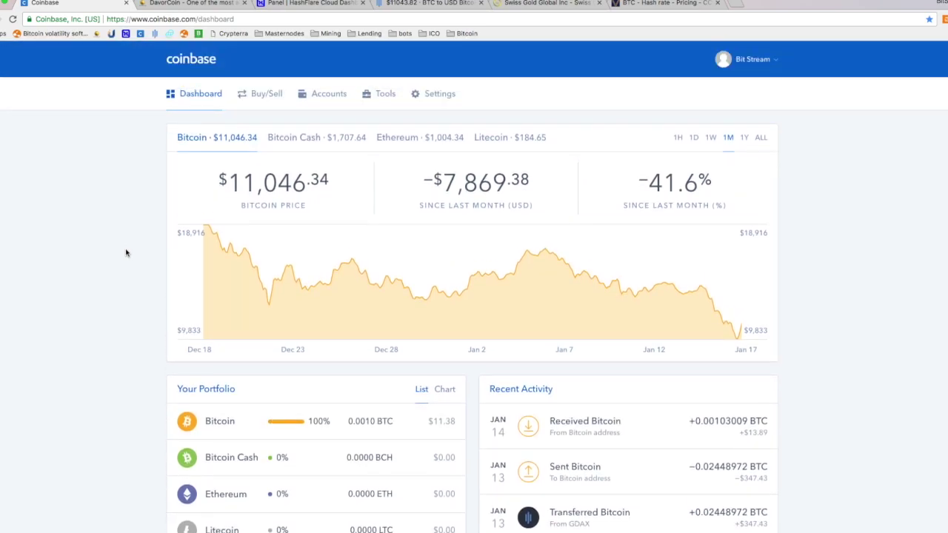
scroll(125, 253, "down", 4)
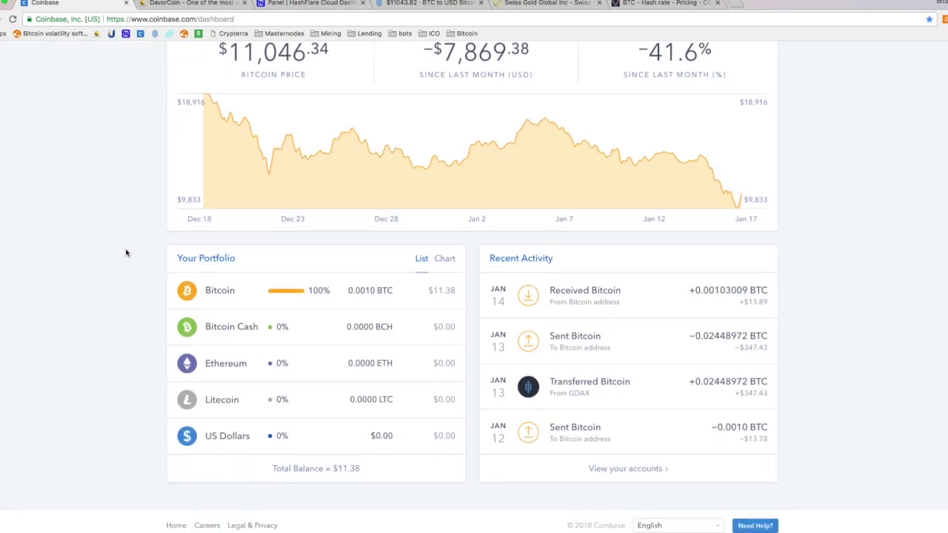
scroll(126, 253, "up", 4)
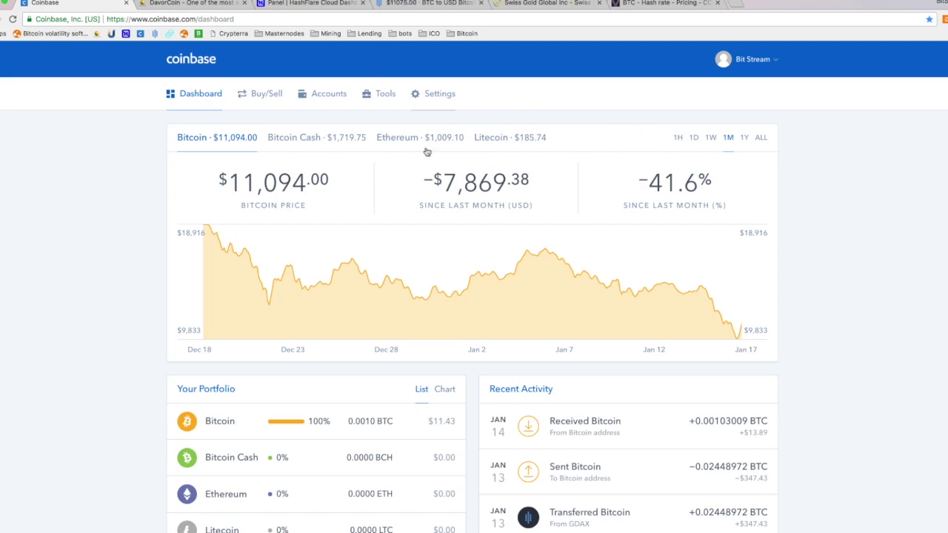
Open the Bitcoin buy form and choose the Chase Bank Visa credit card as the payment method.
left_click(258, 100)
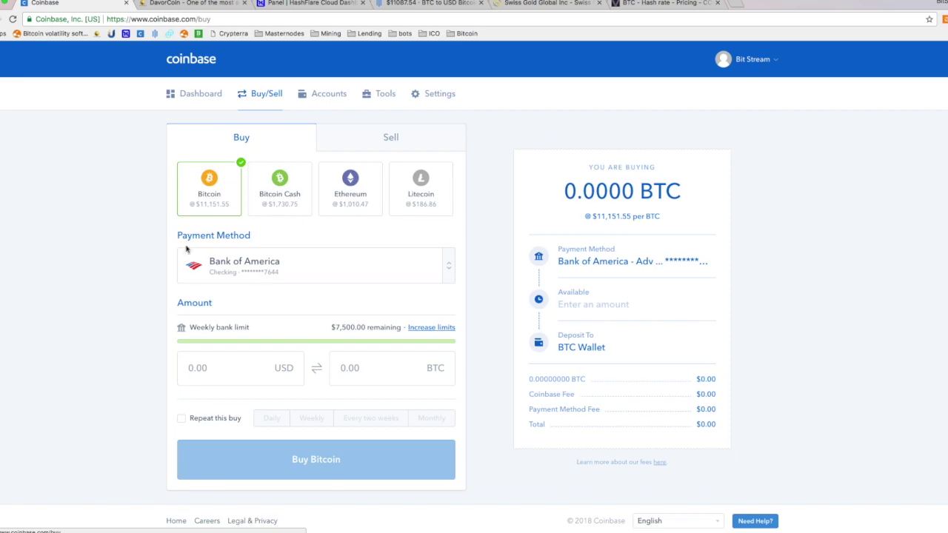
left_click(308, 266)
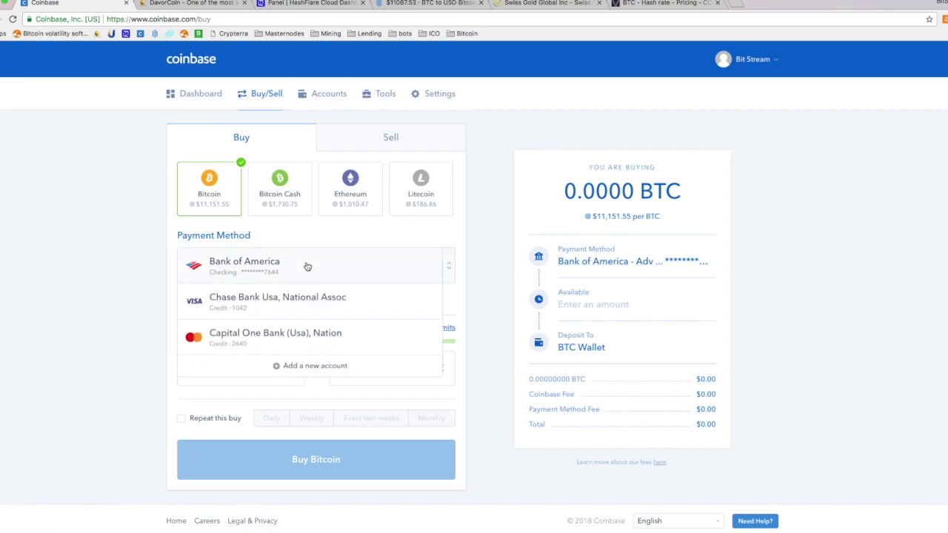
left_click(298, 310)
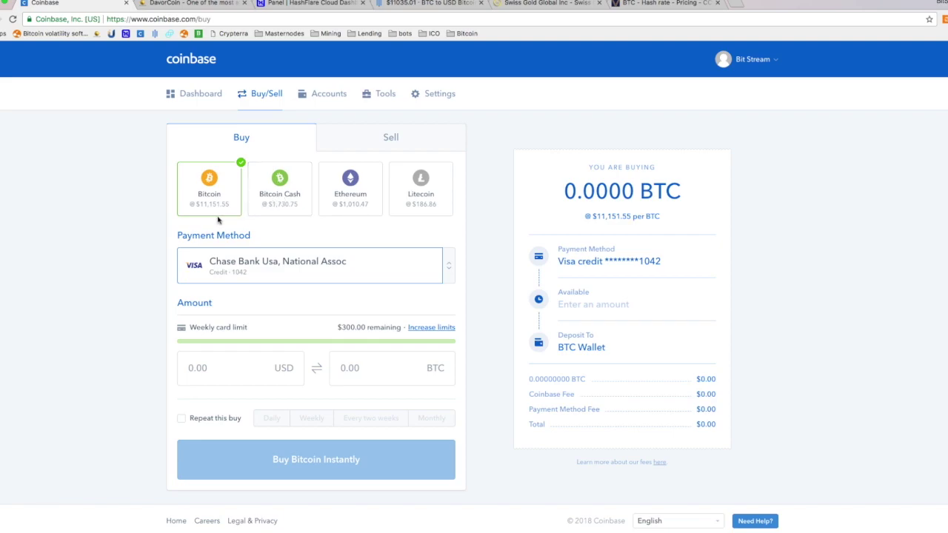
View the options for adding a payment account, open the credit/debit card linking form, and close it without adding a card.
left_click(244, 270)
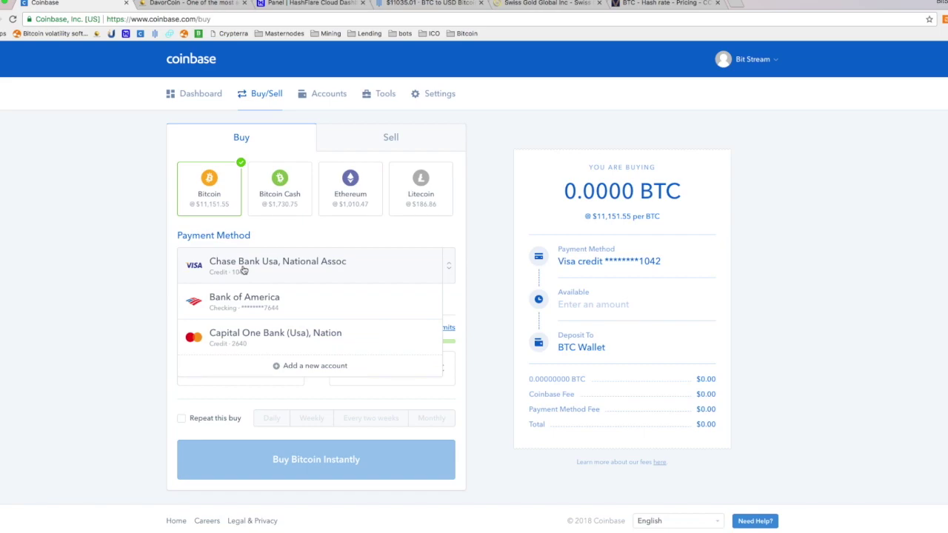
left_click(275, 367)
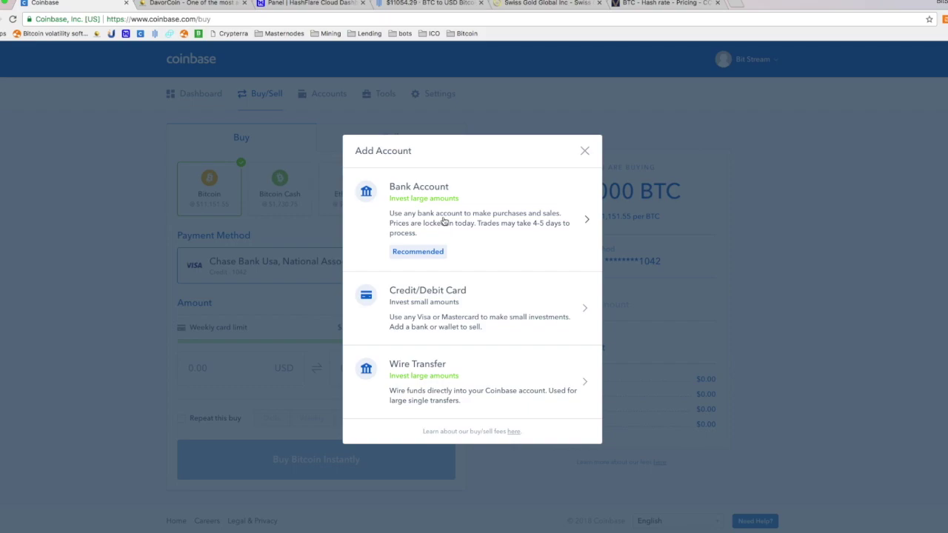
left_click(438, 309)
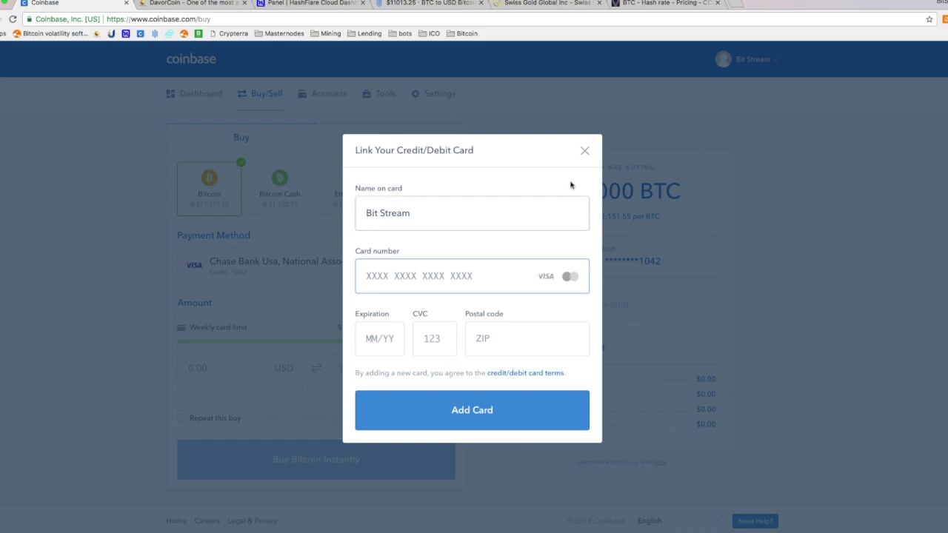
left_click(585, 152)
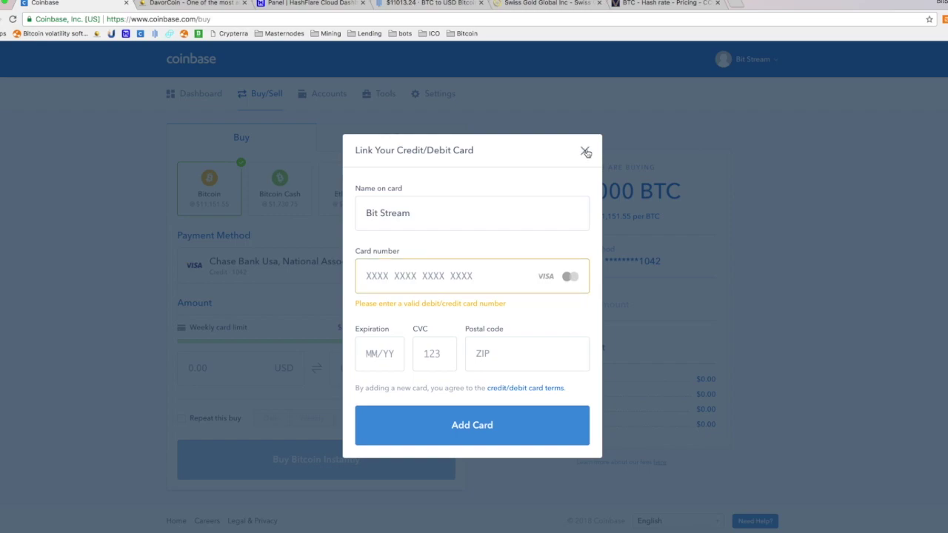
left_click(585, 153)
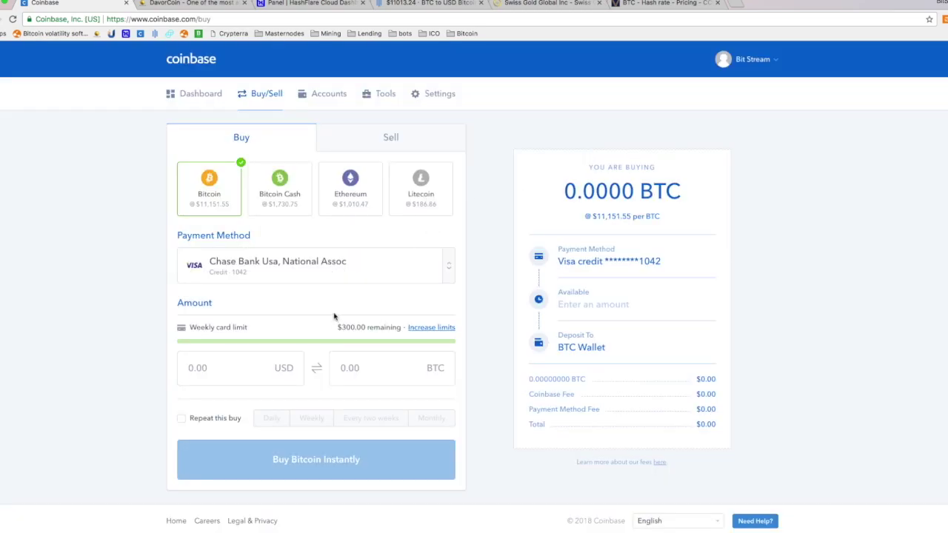
Enter a 300 USD Bitcoin purchase amount to preview its fees, and return to the dashboard without buying.
left_click(241, 364)
type("300")
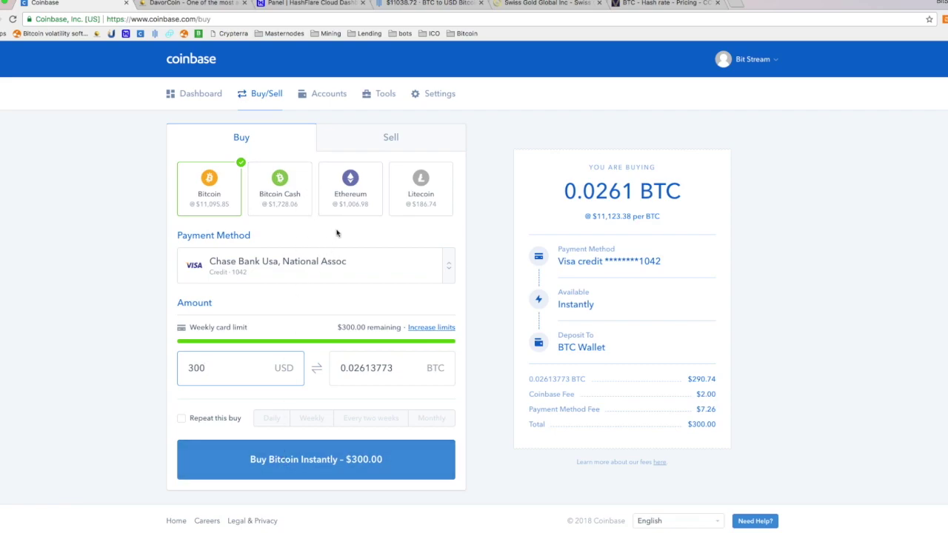
left_click(213, 109)
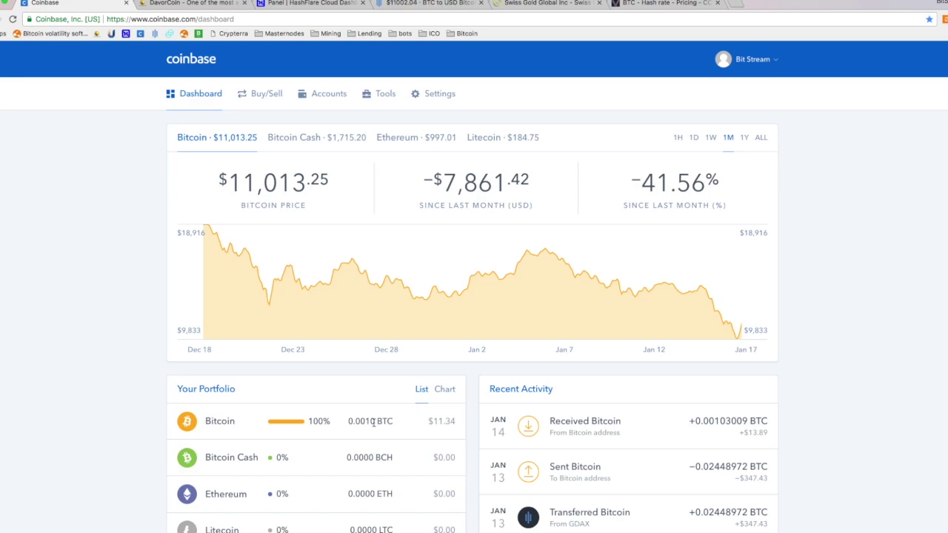
Reopen the Bitcoin buy form, browse the banks offered when adding a new bank account, and close the bank selection.
left_click(266, 94)
left_click(299, 268)
left_click(298, 267)
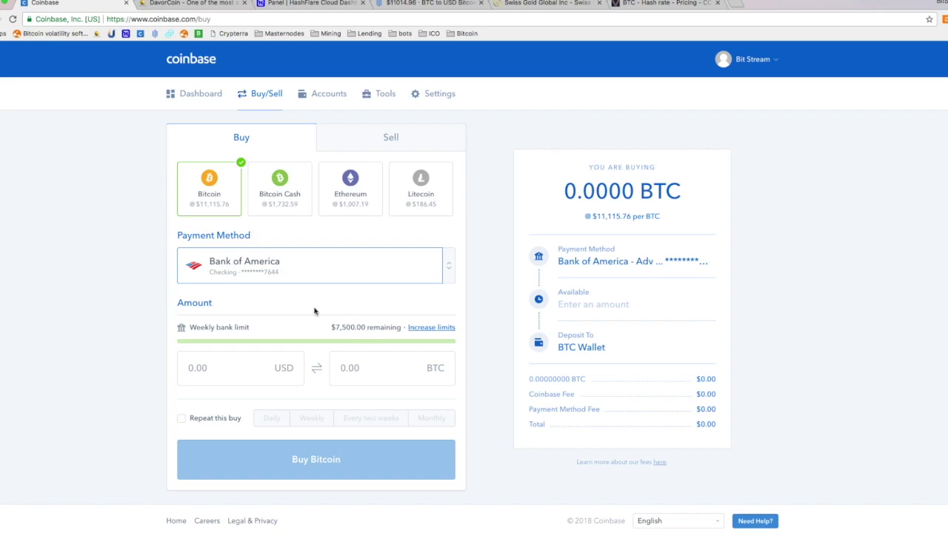
left_click(302, 260)
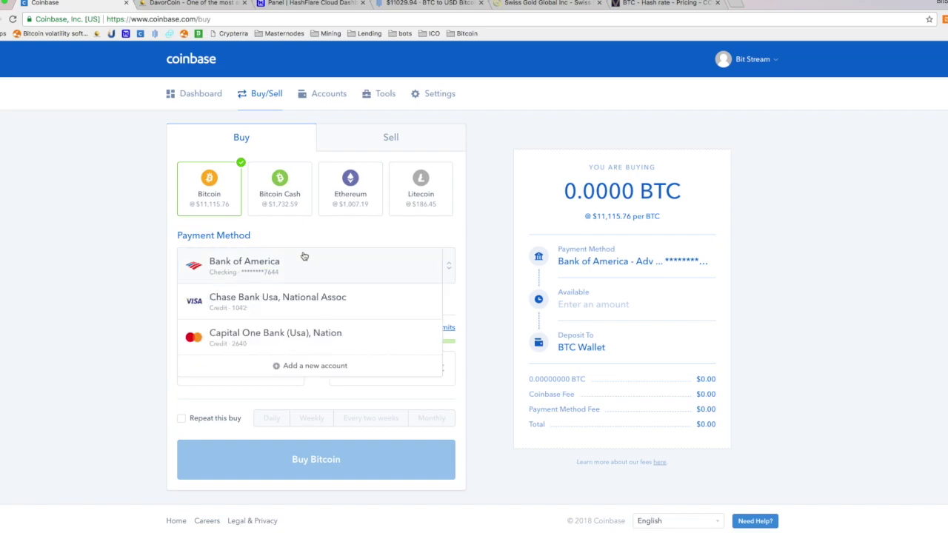
left_click(295, 366)
left_click(435, 232)
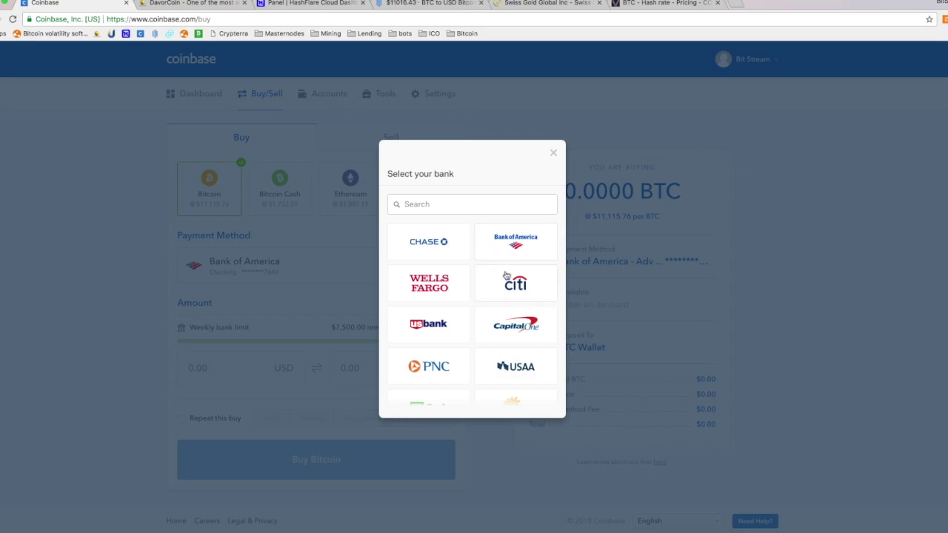
scroll(508, 262, "down", 5)
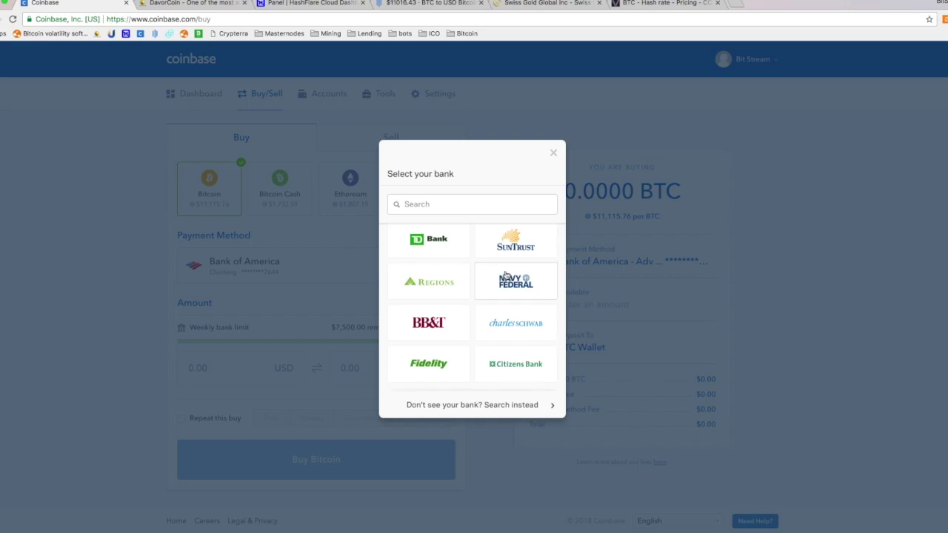
scroll(509, 278, "up", 5)
left_click(555, 153)
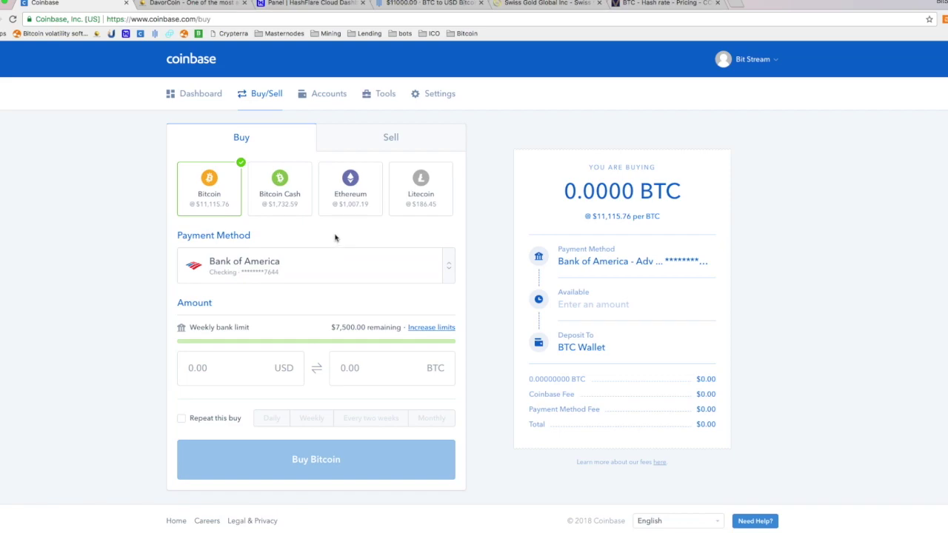
View the Bitcoin sell form and its deposit destinations, and return to the buy form.
left_click(339, 142)
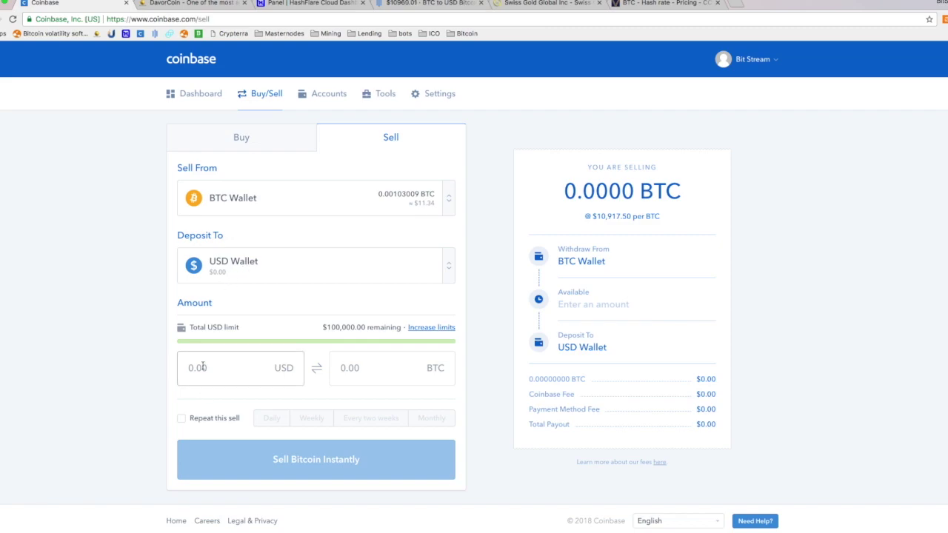
left_click(229, 373)
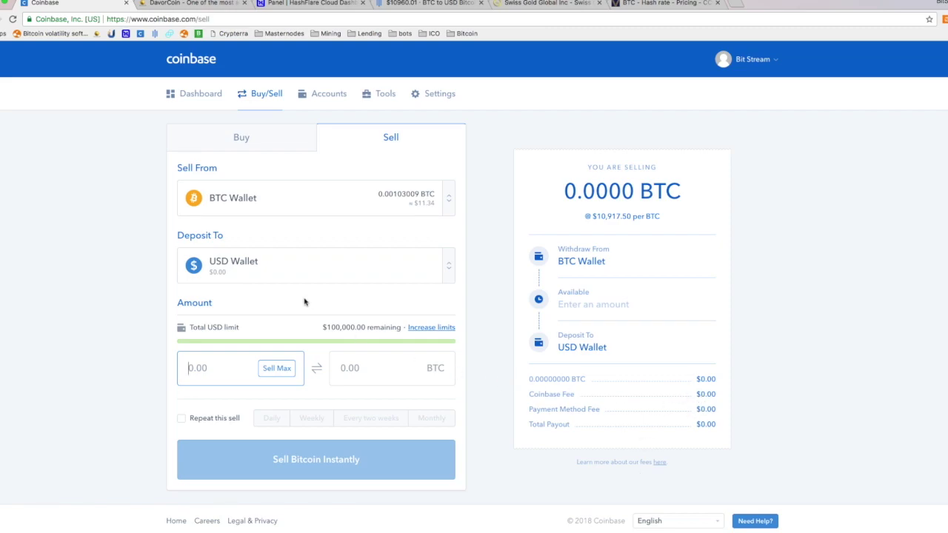
left_click(271, 263)
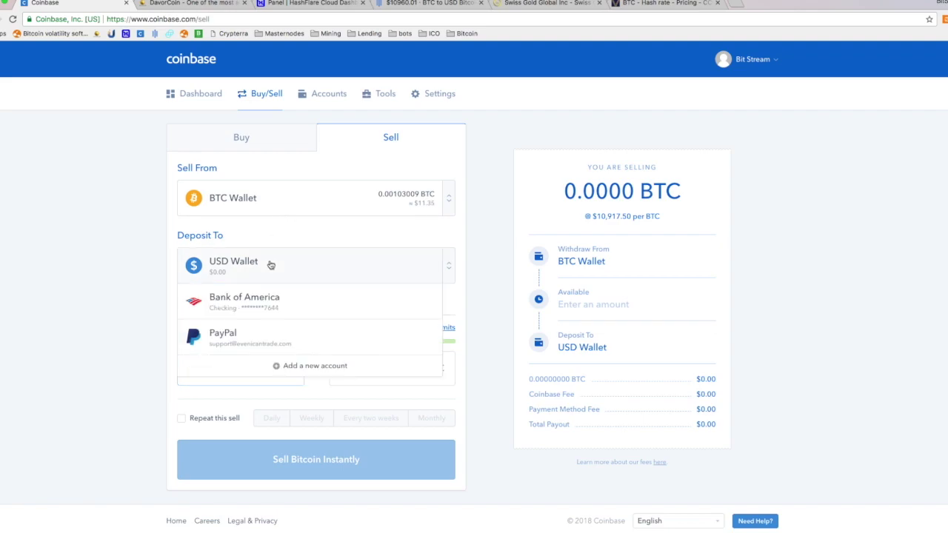
left_click(271, 264)
left_click(271, 264)
left_click(149, 325)
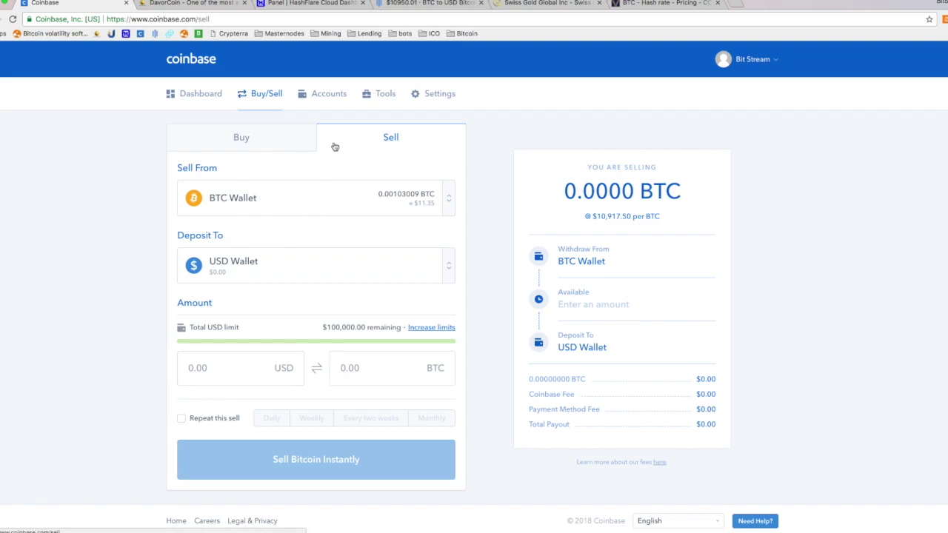
left_click(274, 138)
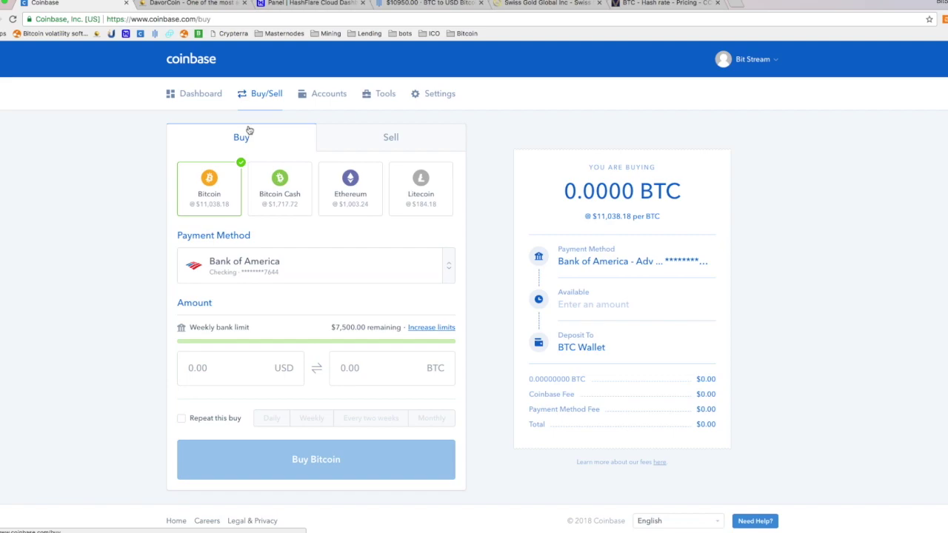
Return to the dashboard and review the portfolio balances and recent activity again.
left_click(205, 98)
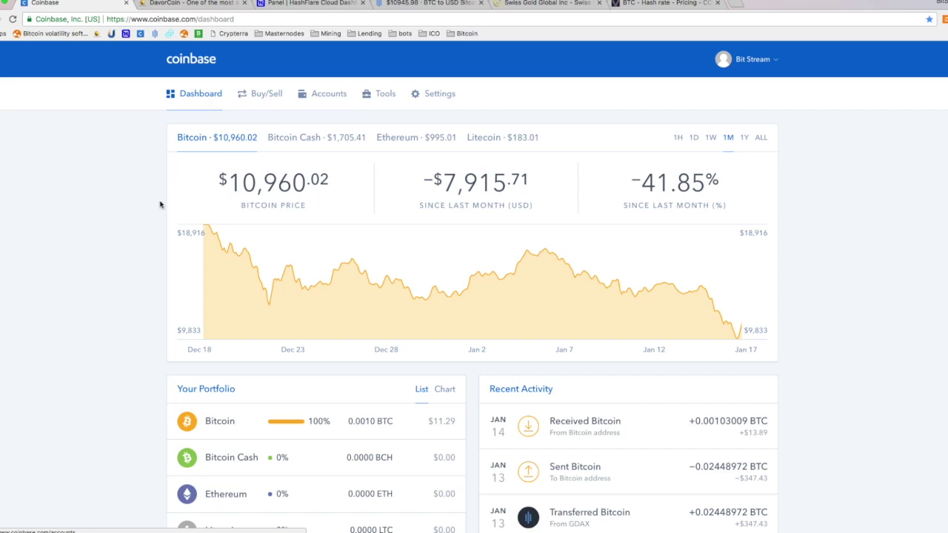
scroll(146, 270, "down", 3)
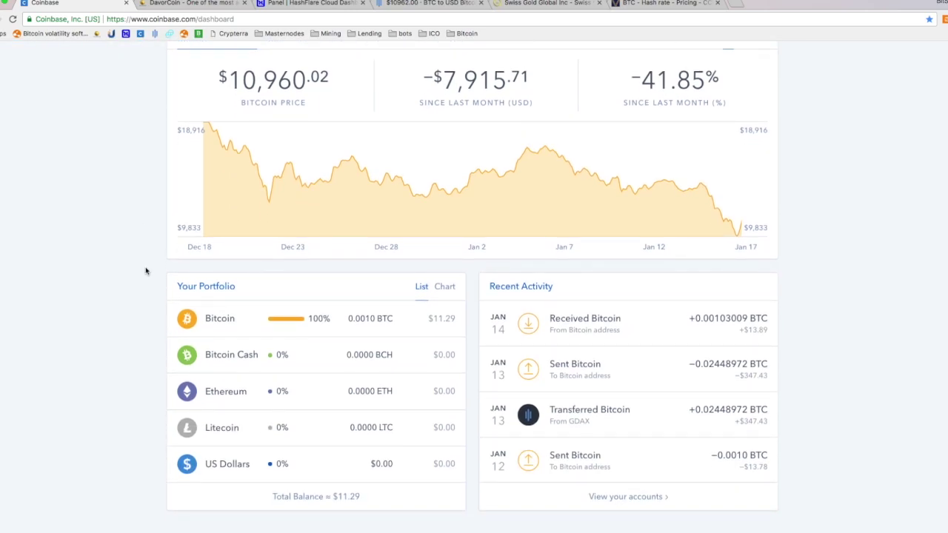
scroll(140, 305, "up", 3)
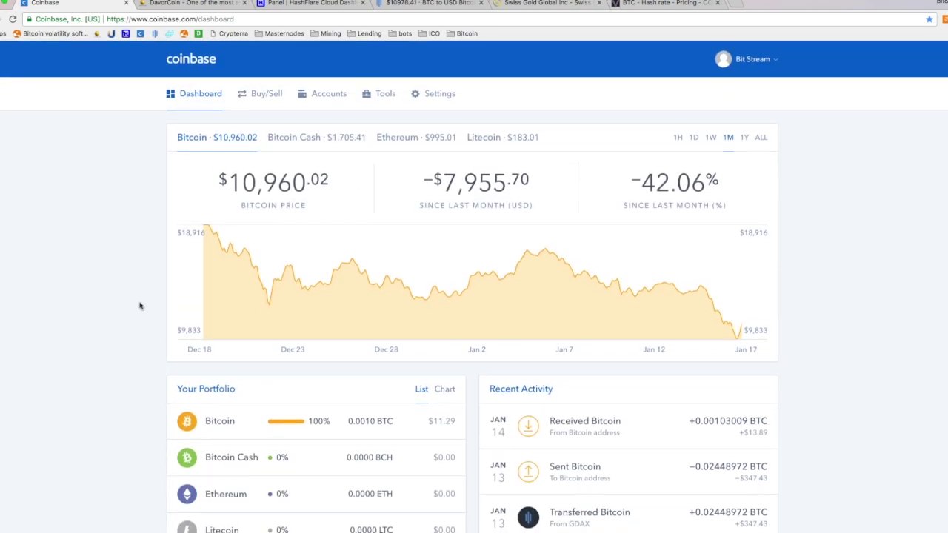
scroll(139, 305, "down", 3)
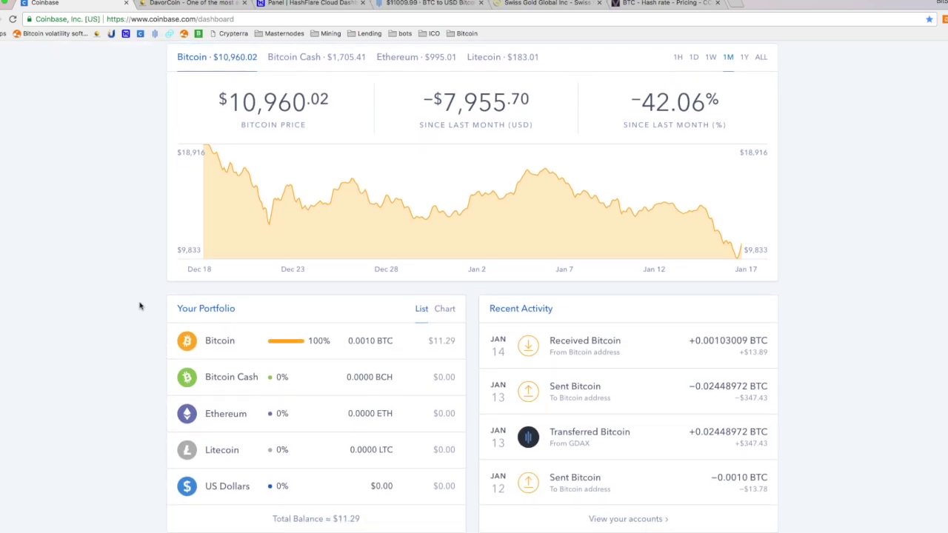
scroll(140, 305, "up", 3)
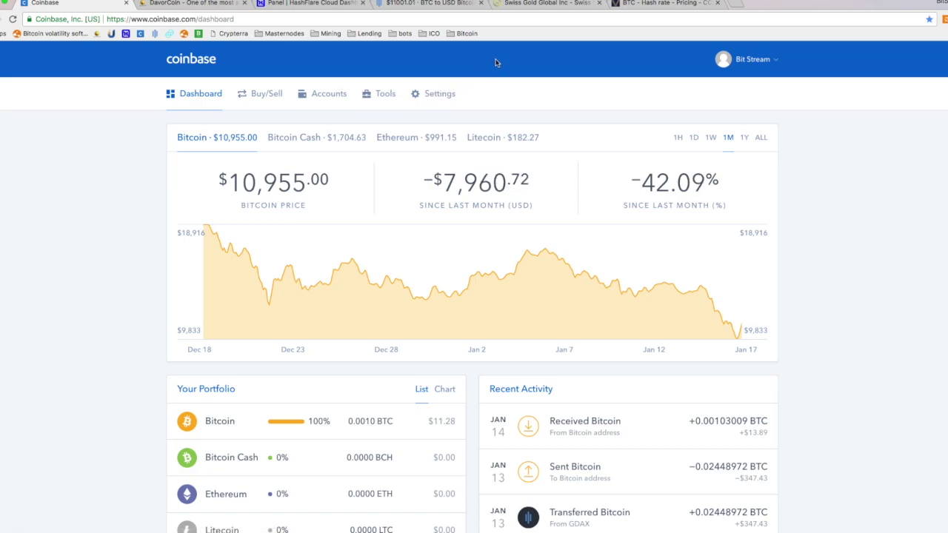
View the Swiss Gold Global site, check the HashFlare panel, and return to Swiss Gold Global.
left_click(523, 3)
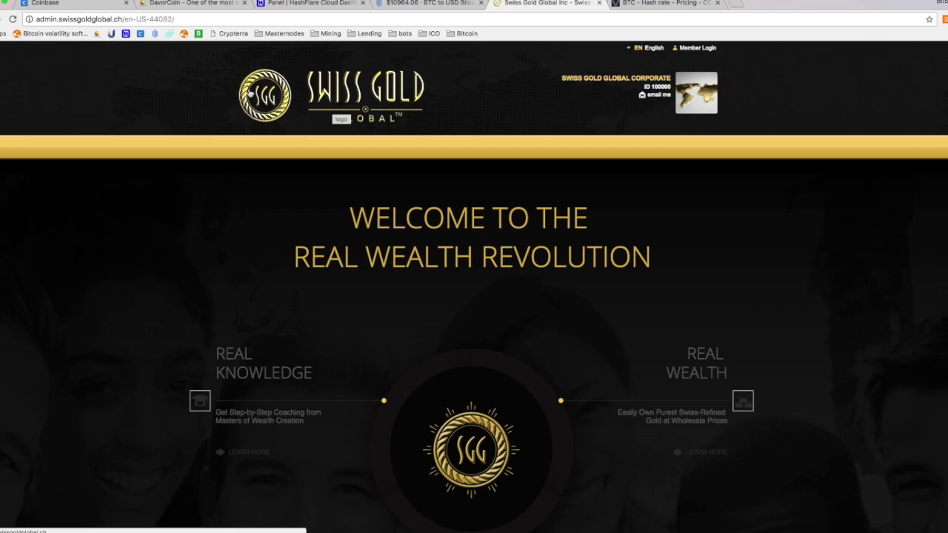
left_click(297, 4)
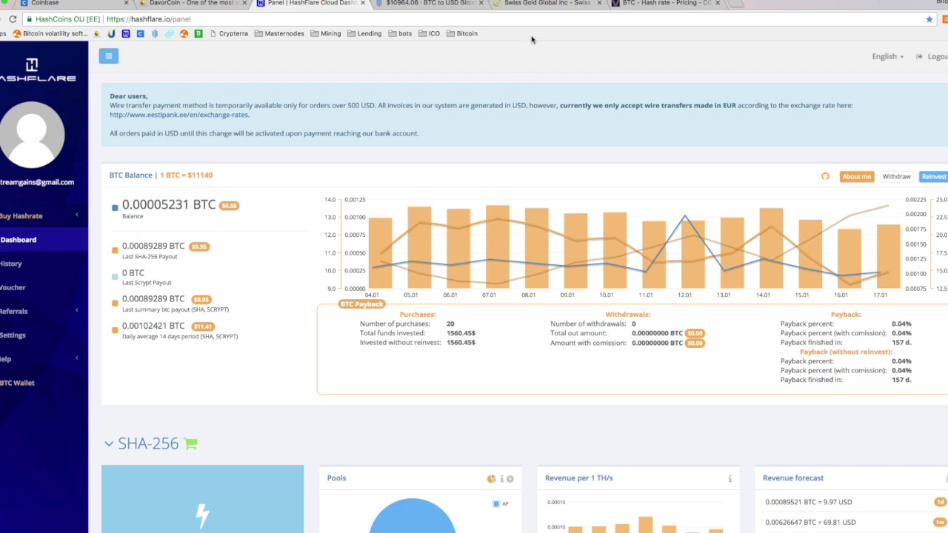
left_click(538, 4)
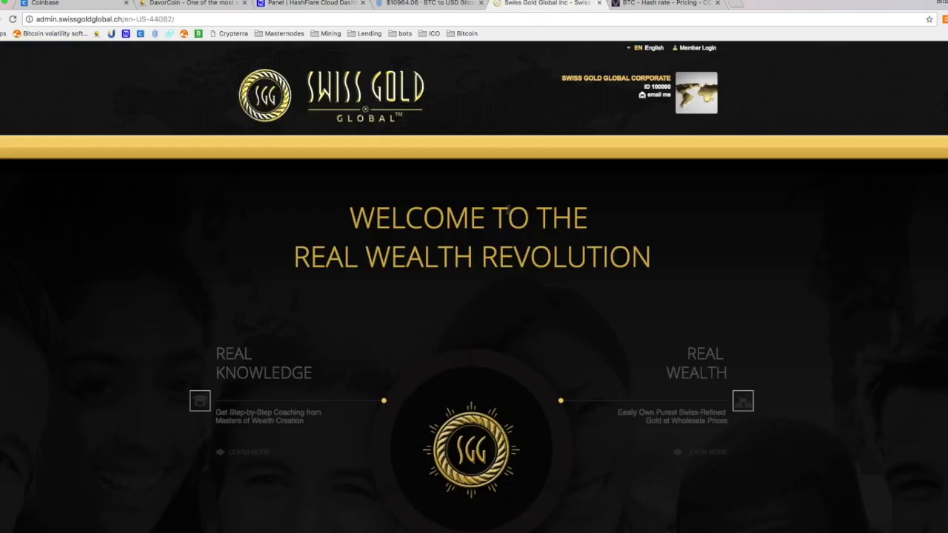
Check the HashFlare panel and the Swiss Gold Global site again, and switch to the CCG Mining Bitcoin pricing page.
left_click(325, 6)
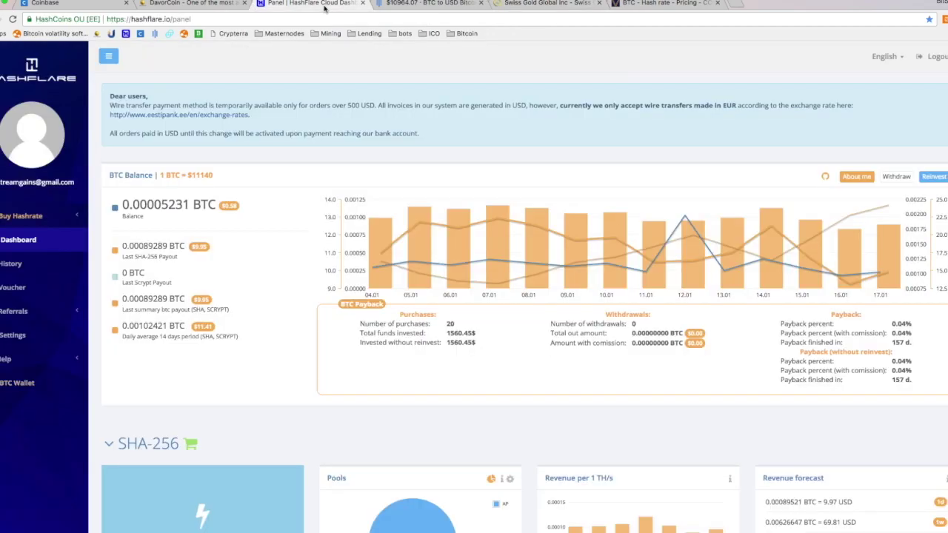
left_click(543, 3)
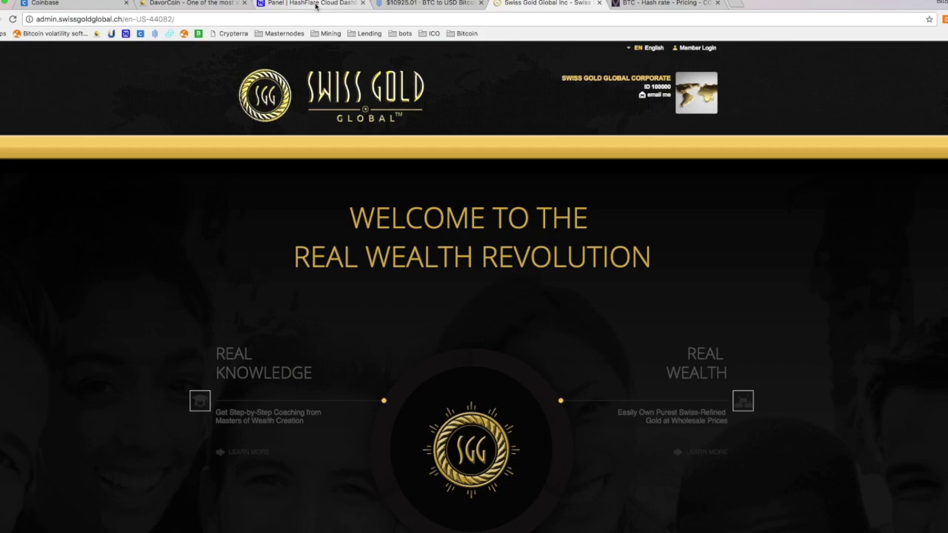
left_click(655, 3)
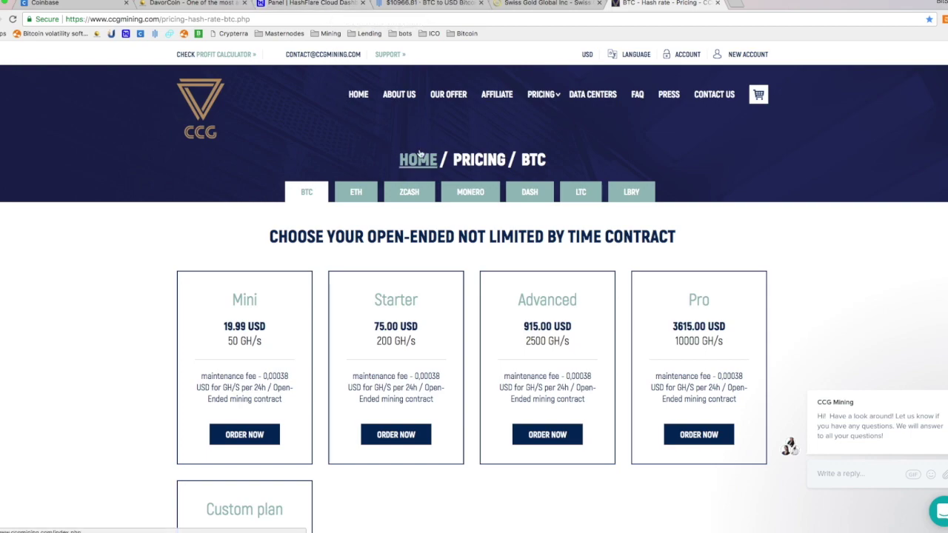
Examine the CCG Mining Bitcoin contract plans, their listed benefits, the company description and the footer's payment options.
scroll(381, 149, "down", 3)
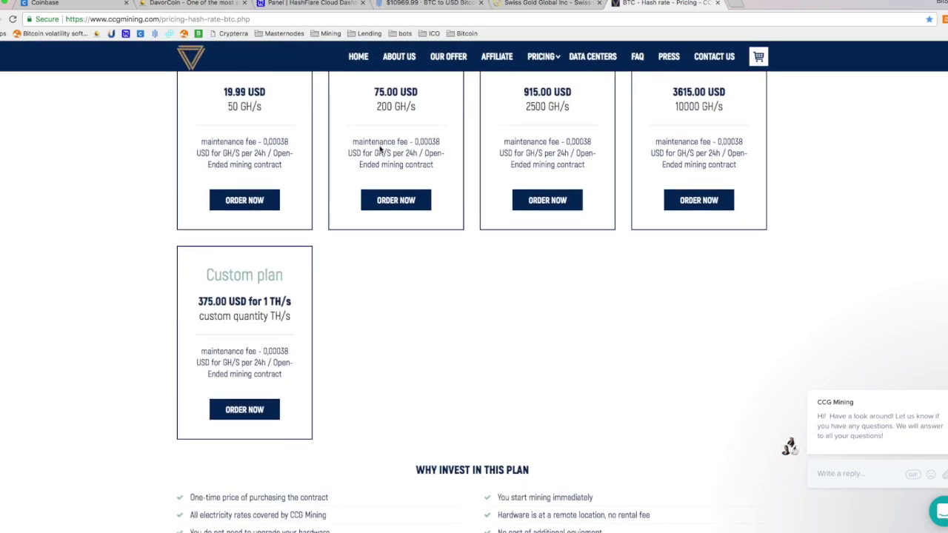
scroll(381, 149, "down", 4)
scroll(379, 150, "down", 2)
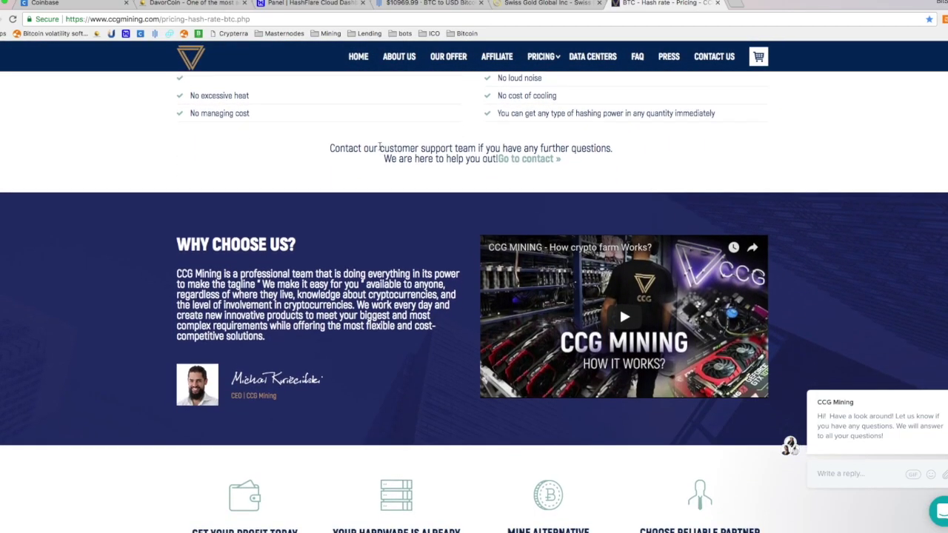
scroll(380, 148, "down", 5)
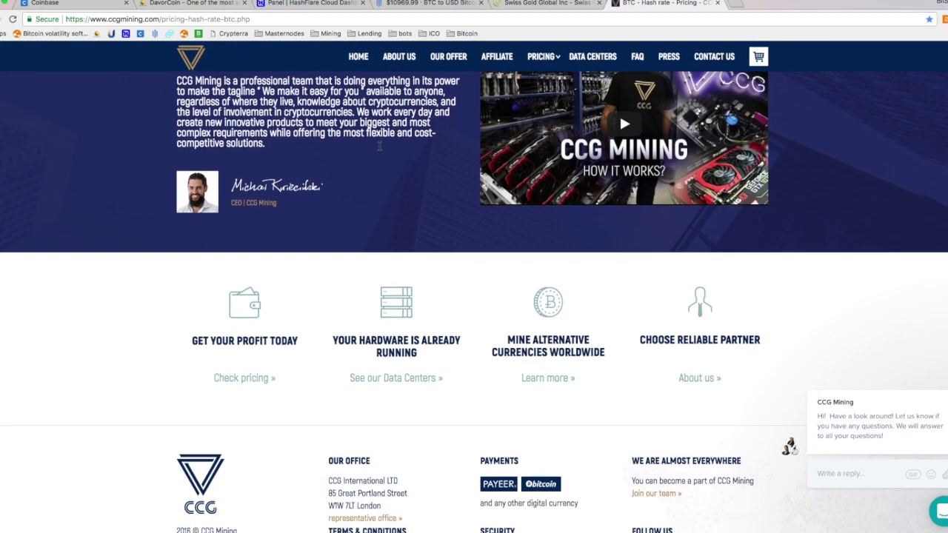
scroll(379, 150, "down", 3)
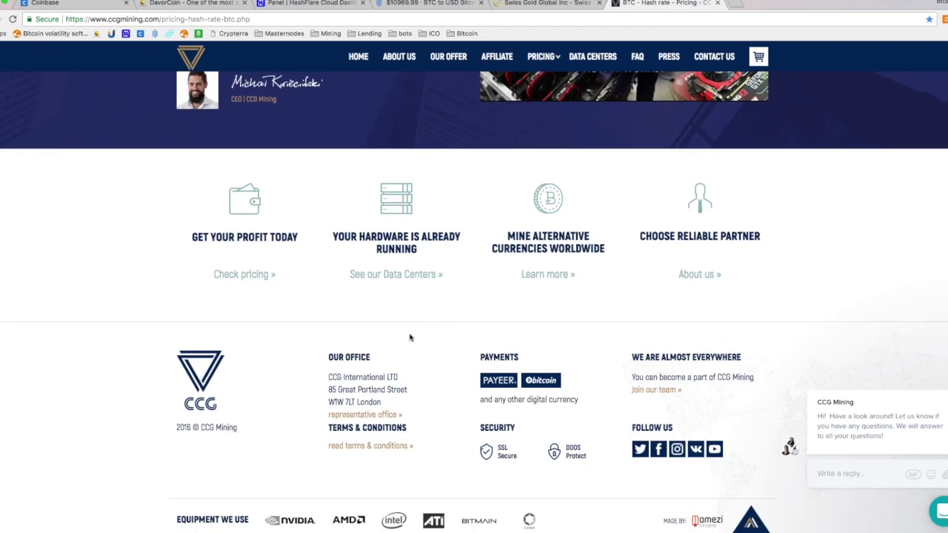
scroll(410, 337, "up", 10)
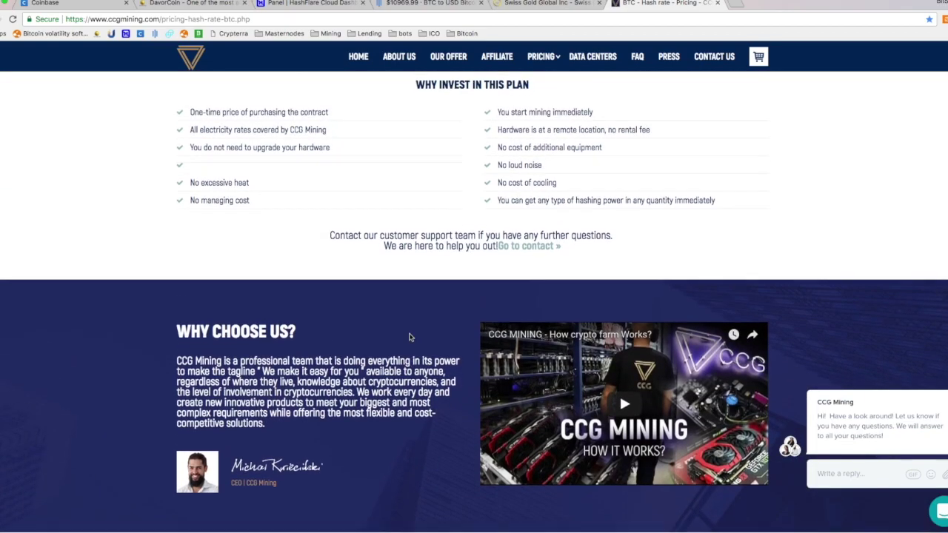
scroll(410, 338, "up", 1)
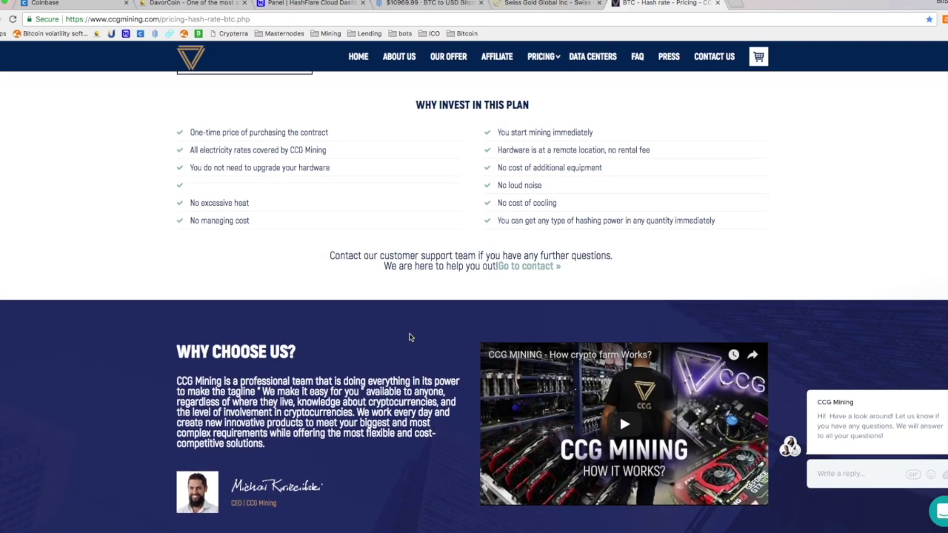
scroll(409, 337, "up", 5)
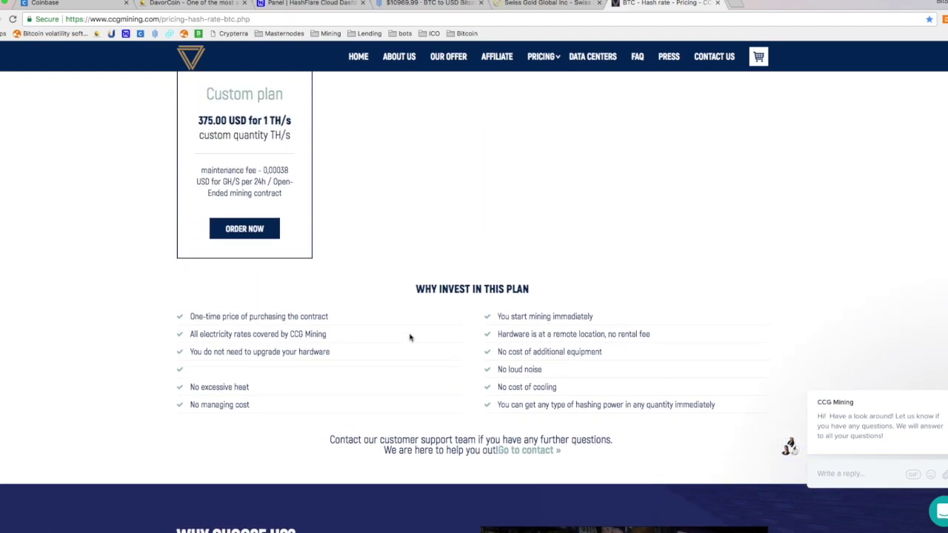
scroll(409, 338, "up", 11)
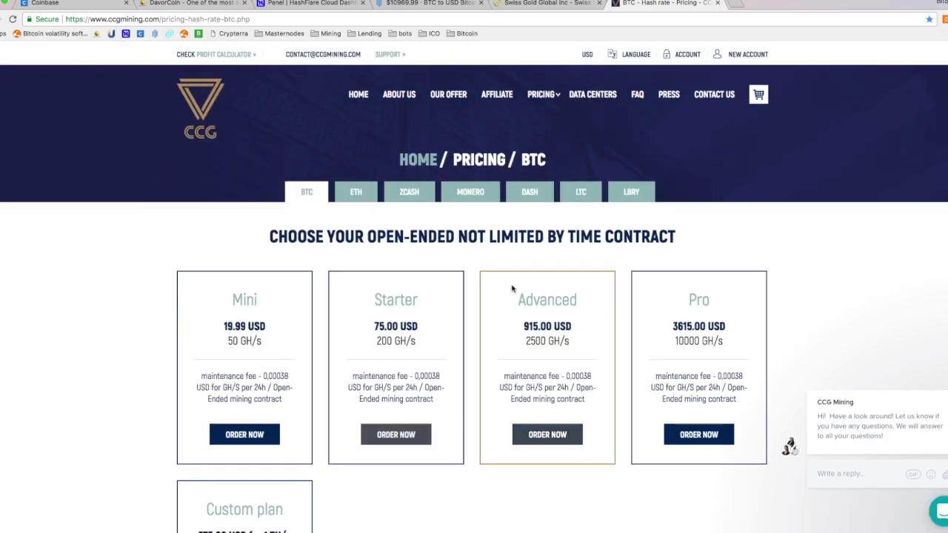
Review the CCG Mining page again from the custom plan through the company and footer details, and return to the contract plans.
scroll(644, 241, "down", 1)
scroll(645, 240, "down", 14)
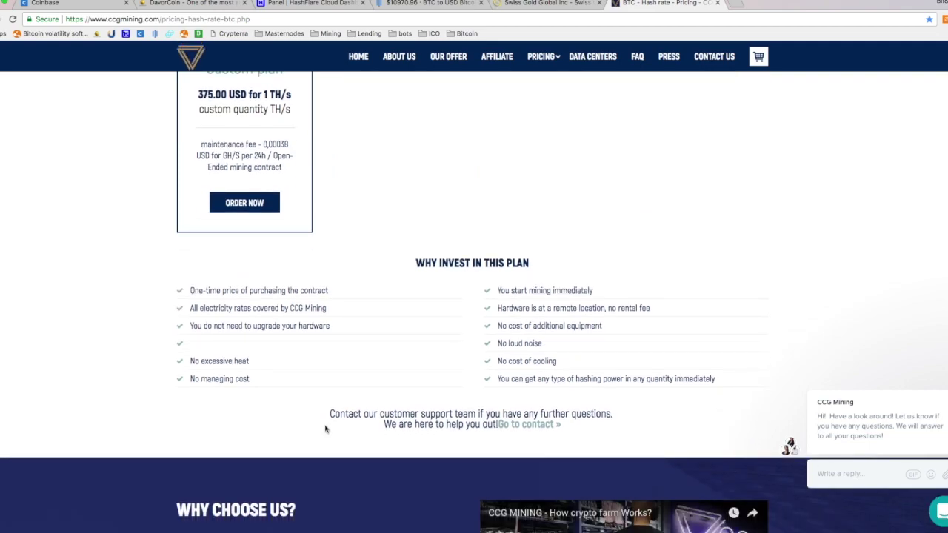
scroll(284, 399, "down", 7)
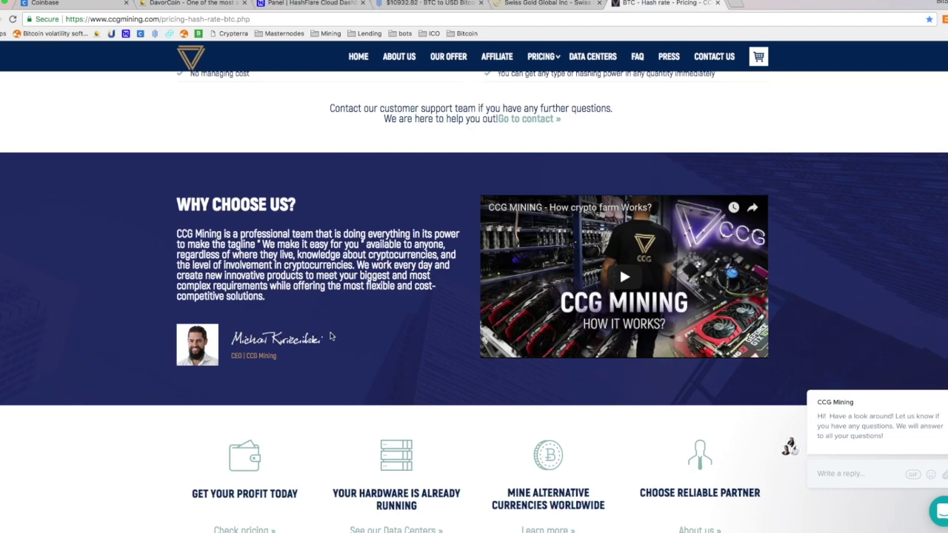
scroll(331, 337, "down", 5)
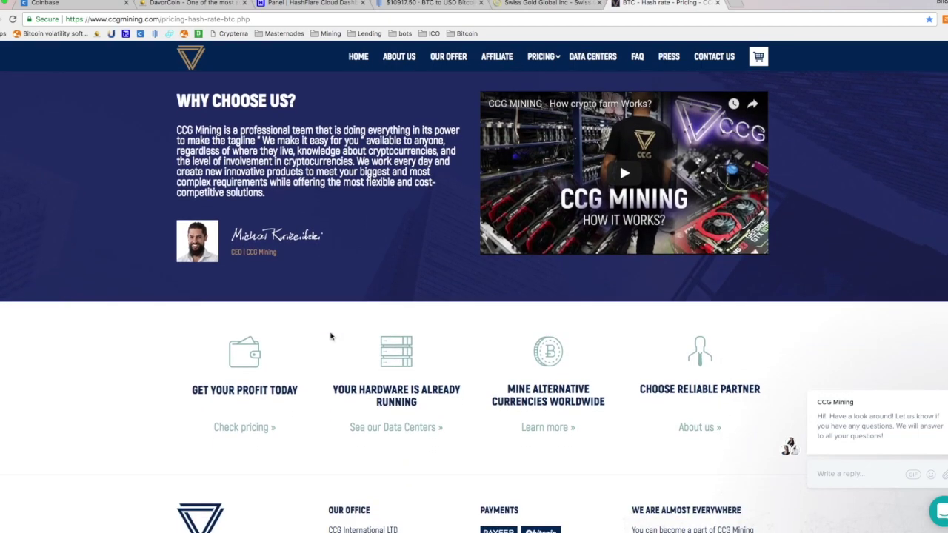
scroll(331, 337, "down", 2)
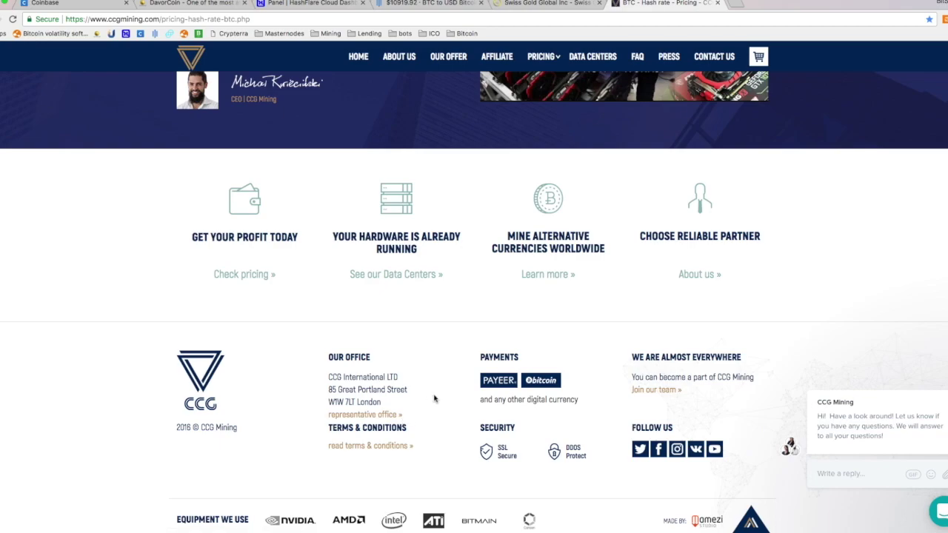
scroll(435, 399, "up", 15)
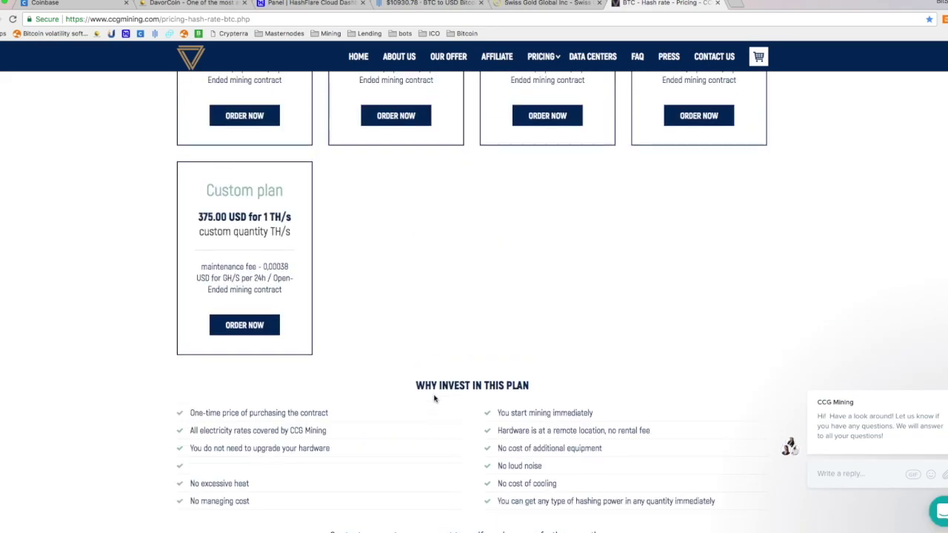
scroll(435, 398, "up", 3)
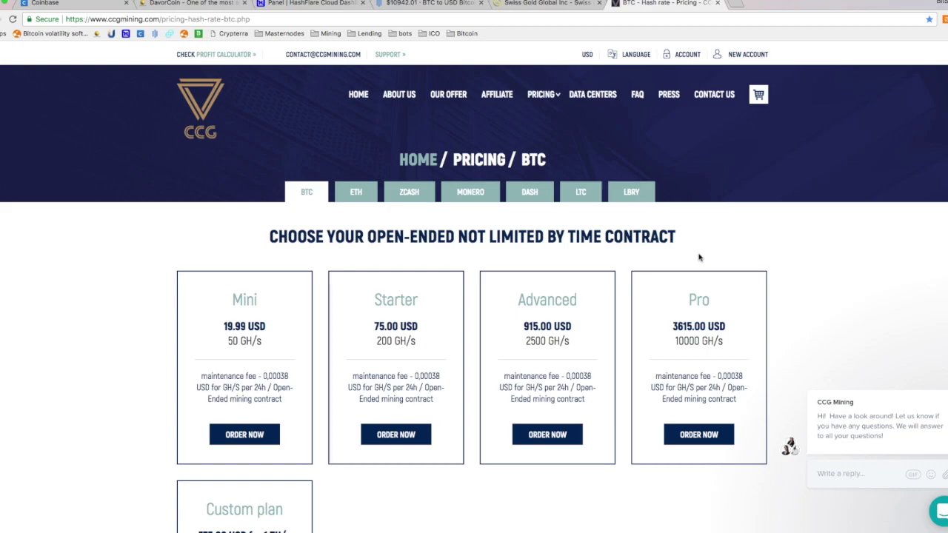
Compare the CCG Mining Bitcoin contract plans, including the custom plan, and switch back to the Coinbase dashboard.
scroll(698, 257, "down", 1)
scroll(698, 256, "down", 1)
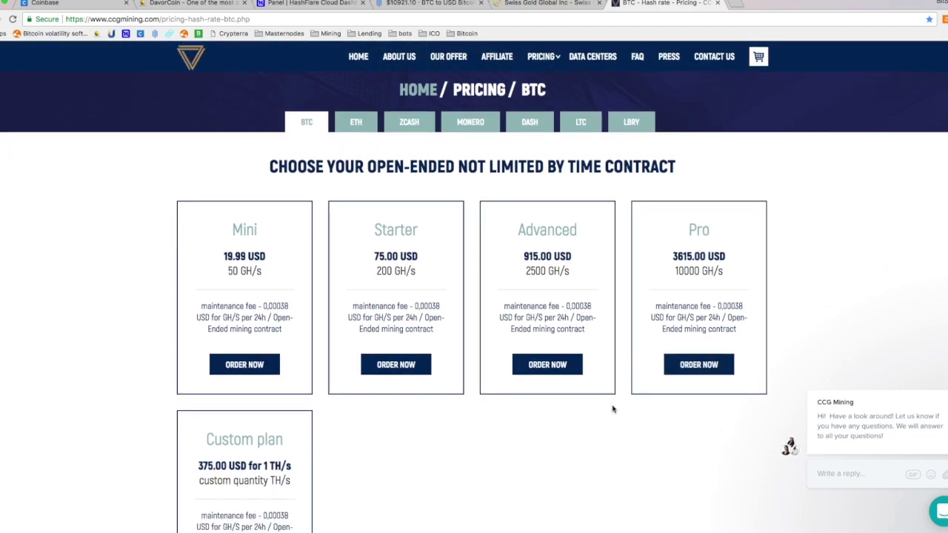
scroll(612, 409, "down", 2)
scroll(612, 409, "up", 3)
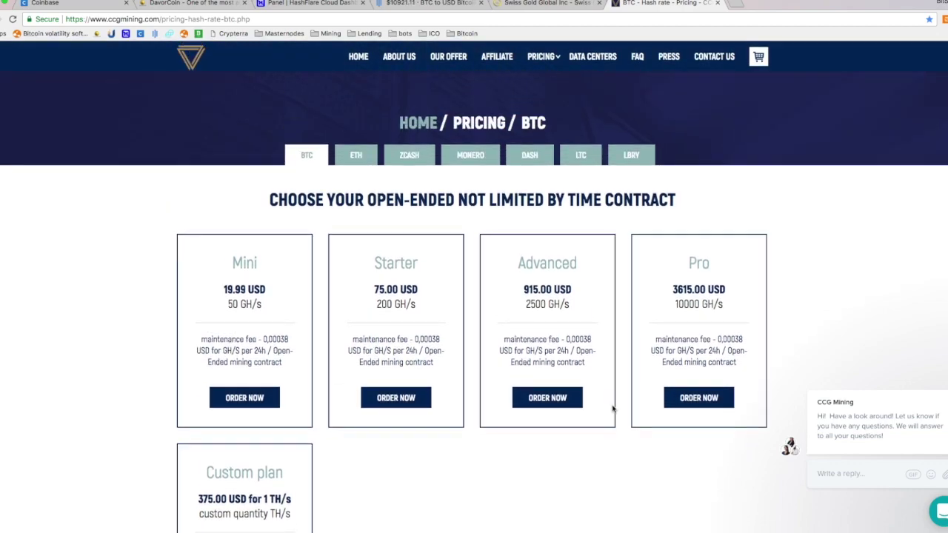
scroll(612, 408, "up", 1)
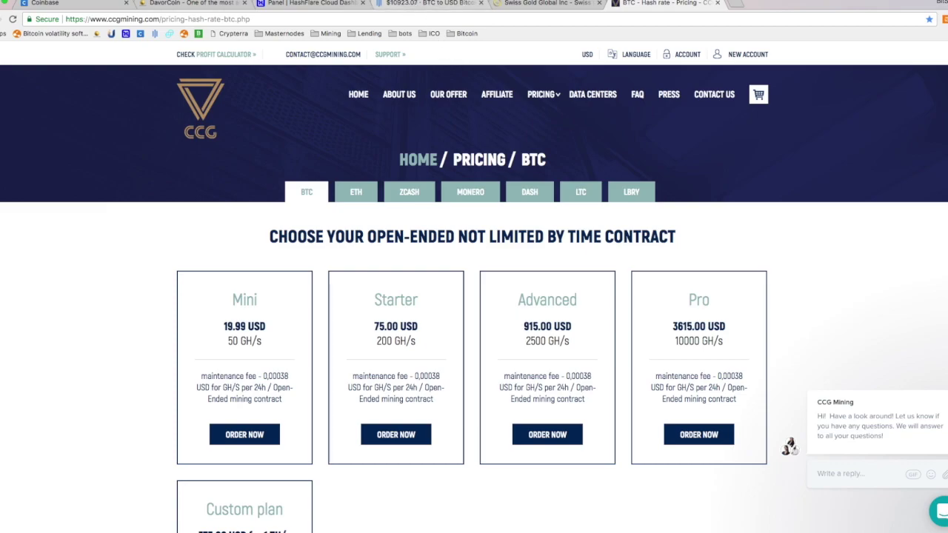
left_click(86, 3)
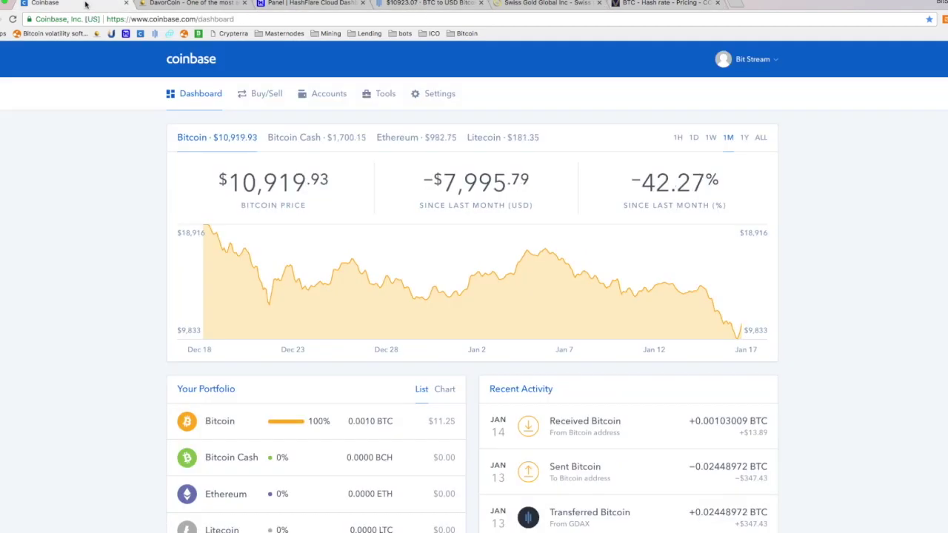